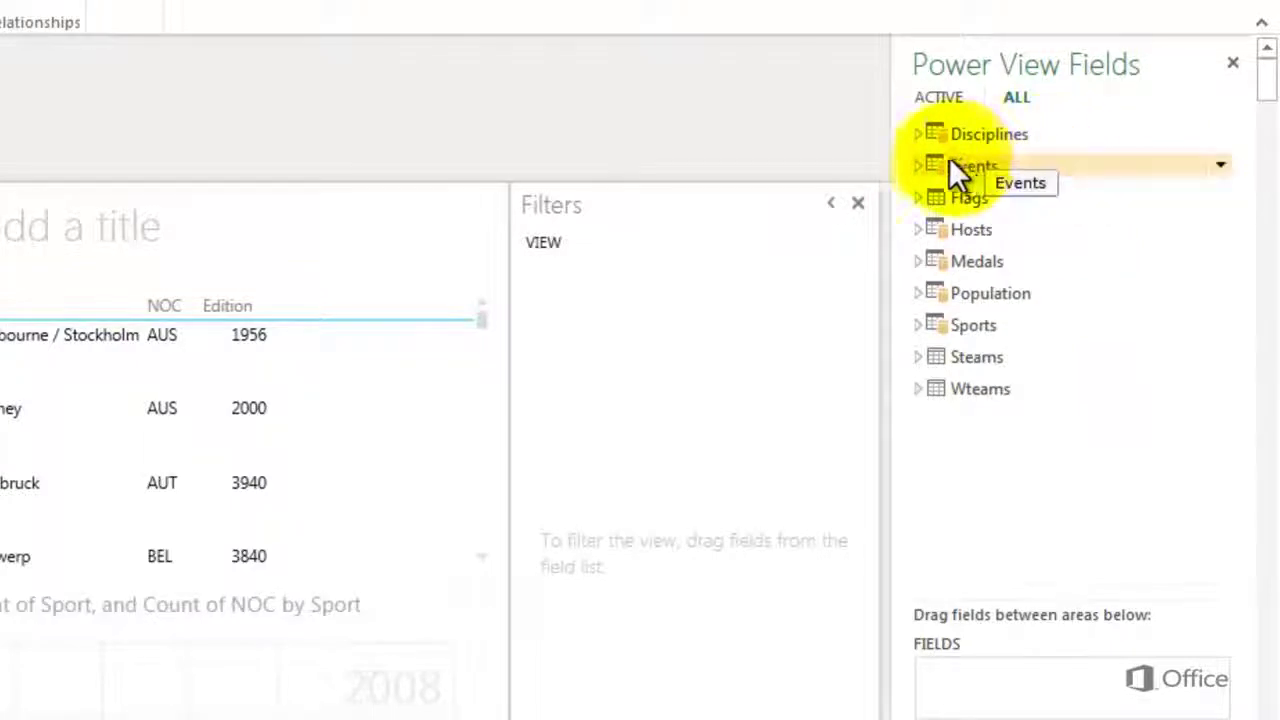
Expand the Events and Sports tables in the Power View field list to examine their fields.
left_click(919, 166)
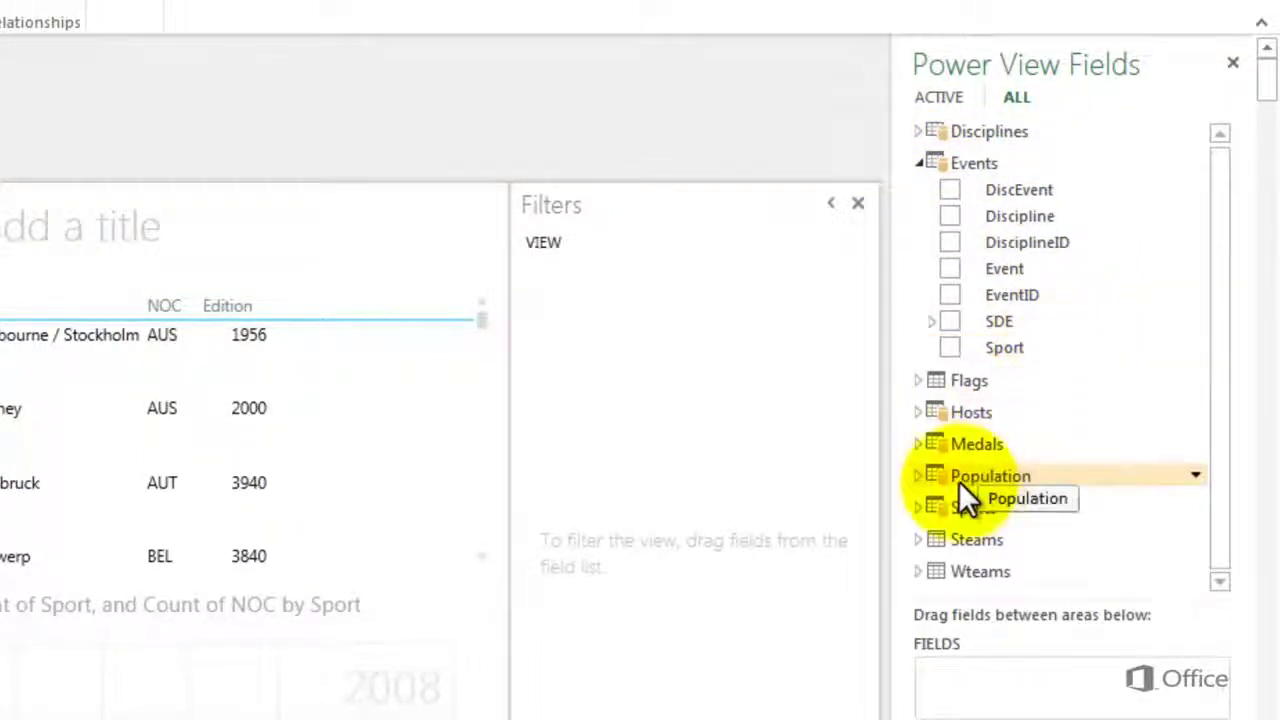
left_click(918, 506)
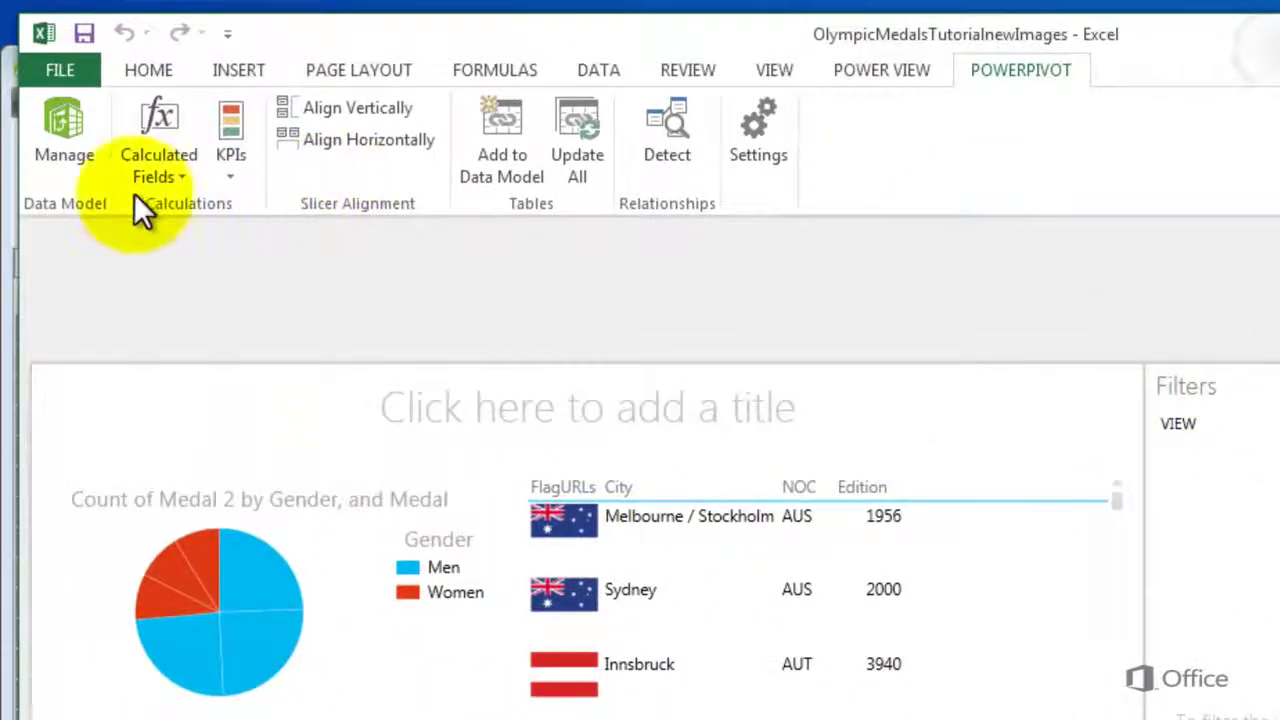
Open the PowerPivot data model and hide the Sports table from client tools.
left_click(55, 142)
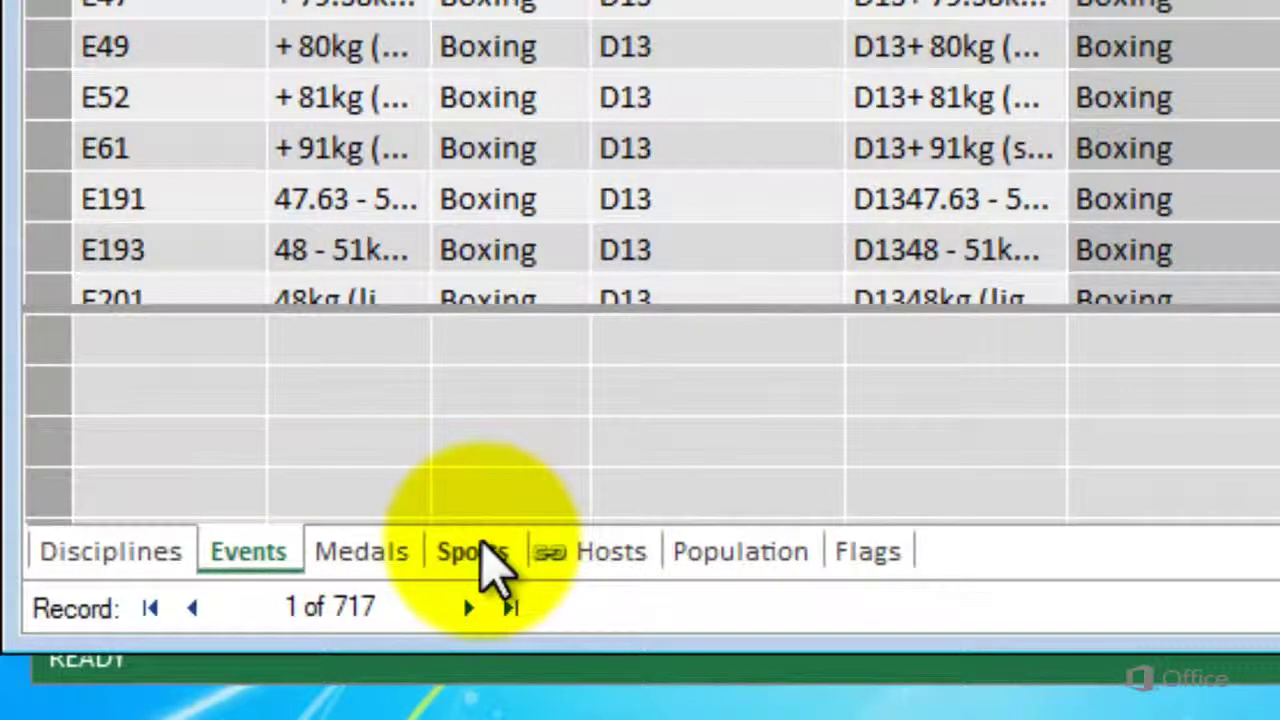
right_click(490, 560)
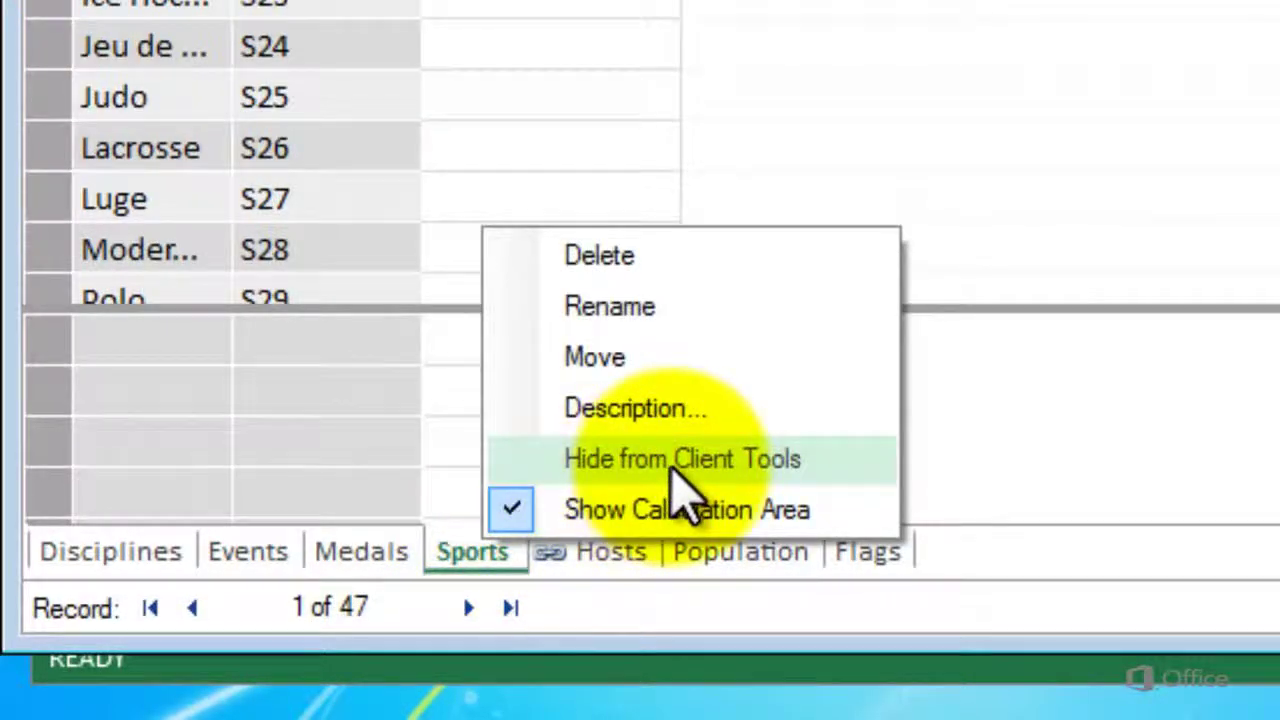
left_click(829, 468)
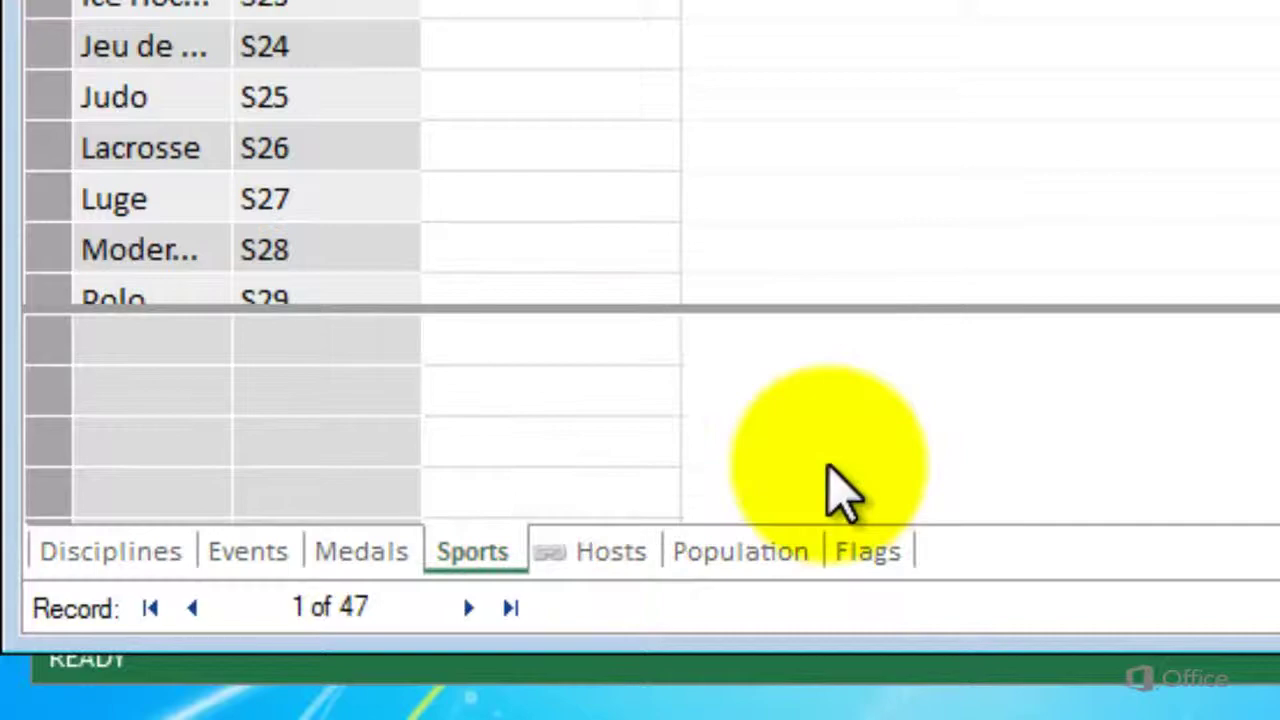
Inspect the model in diagram view with hidden objects switched off and back on, and return to data view.
left_click(748, 556)
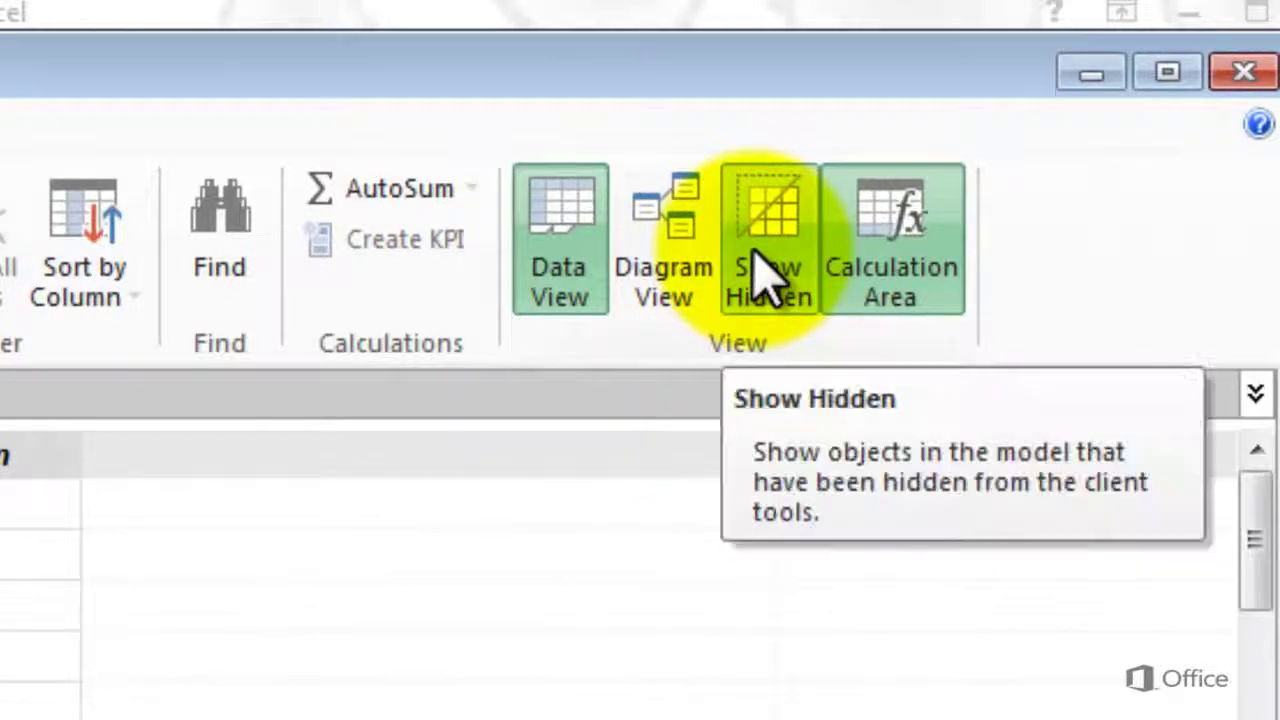
left_click(760, 270)
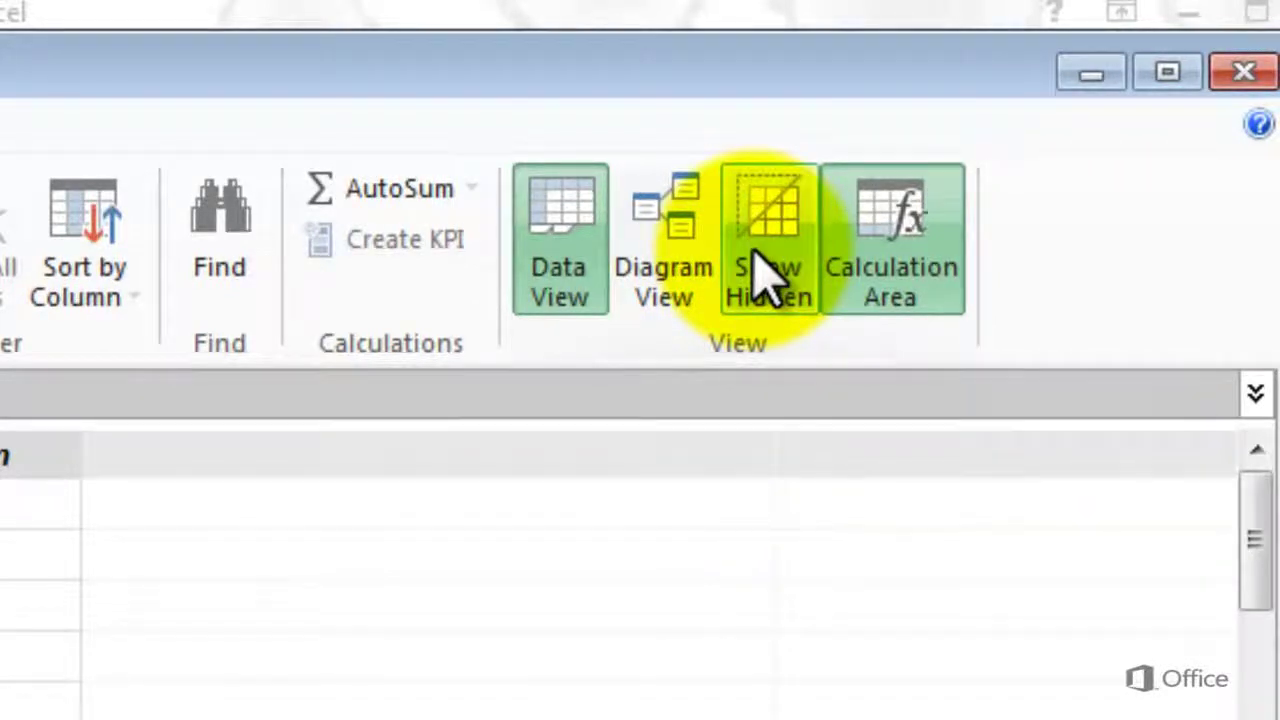
left_click_drag(752, 250, 710, 247)
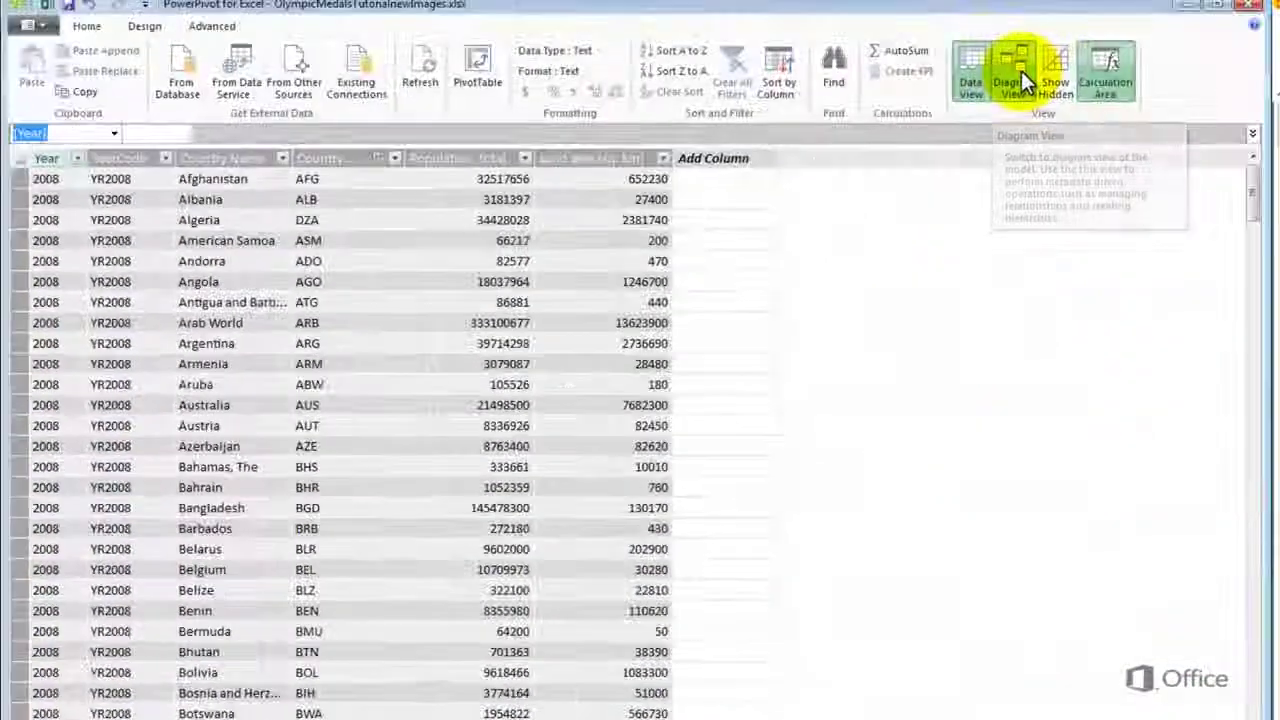
left_click(1021, 71)
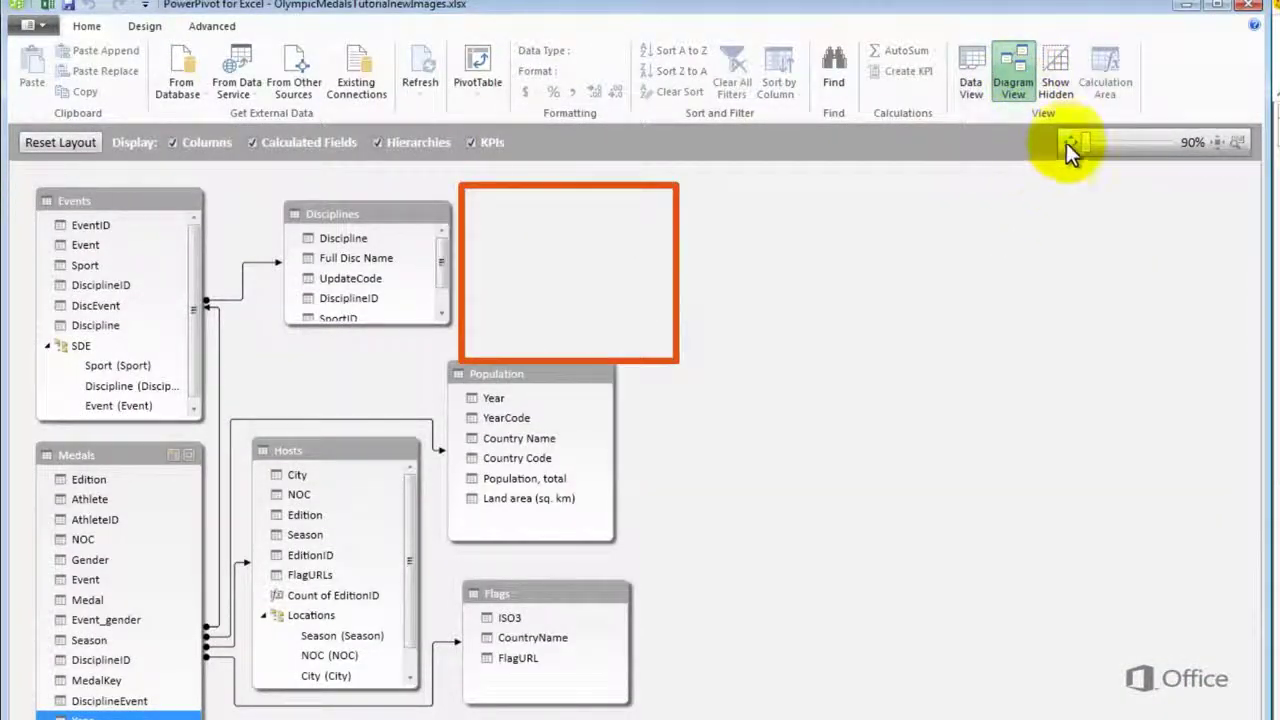
left_click(1063, 78)
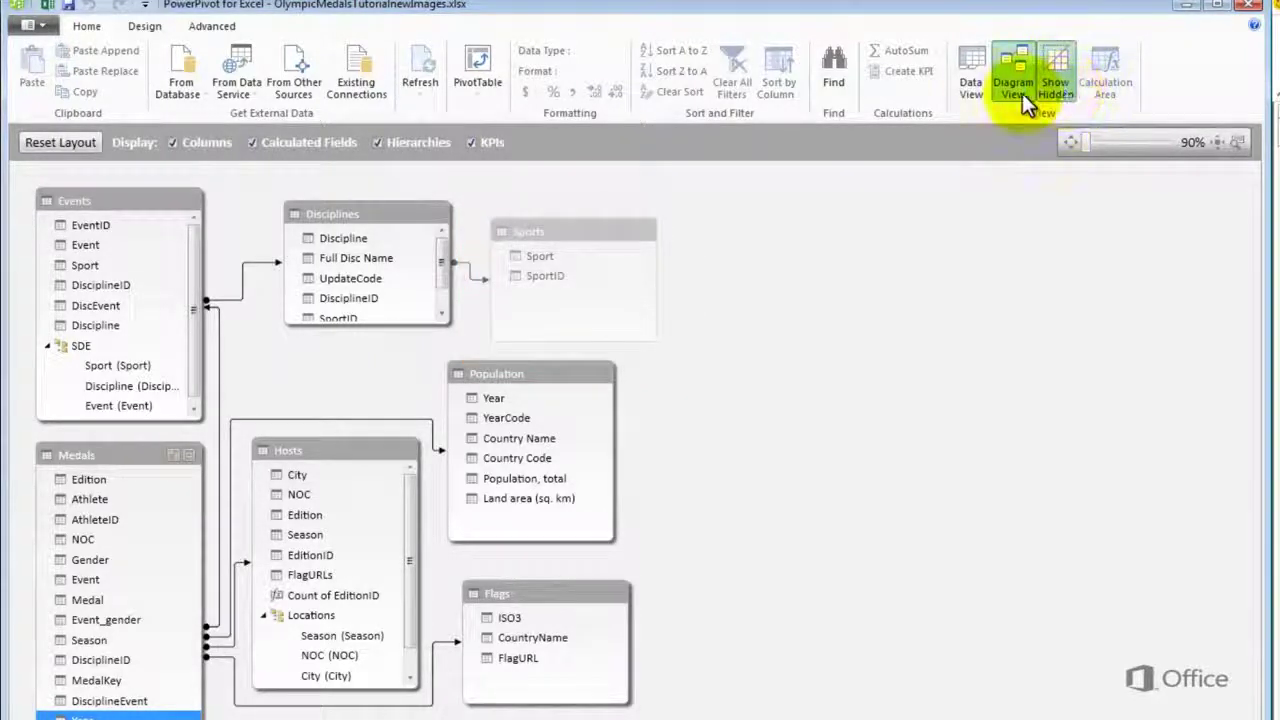
left_click(974, 65)
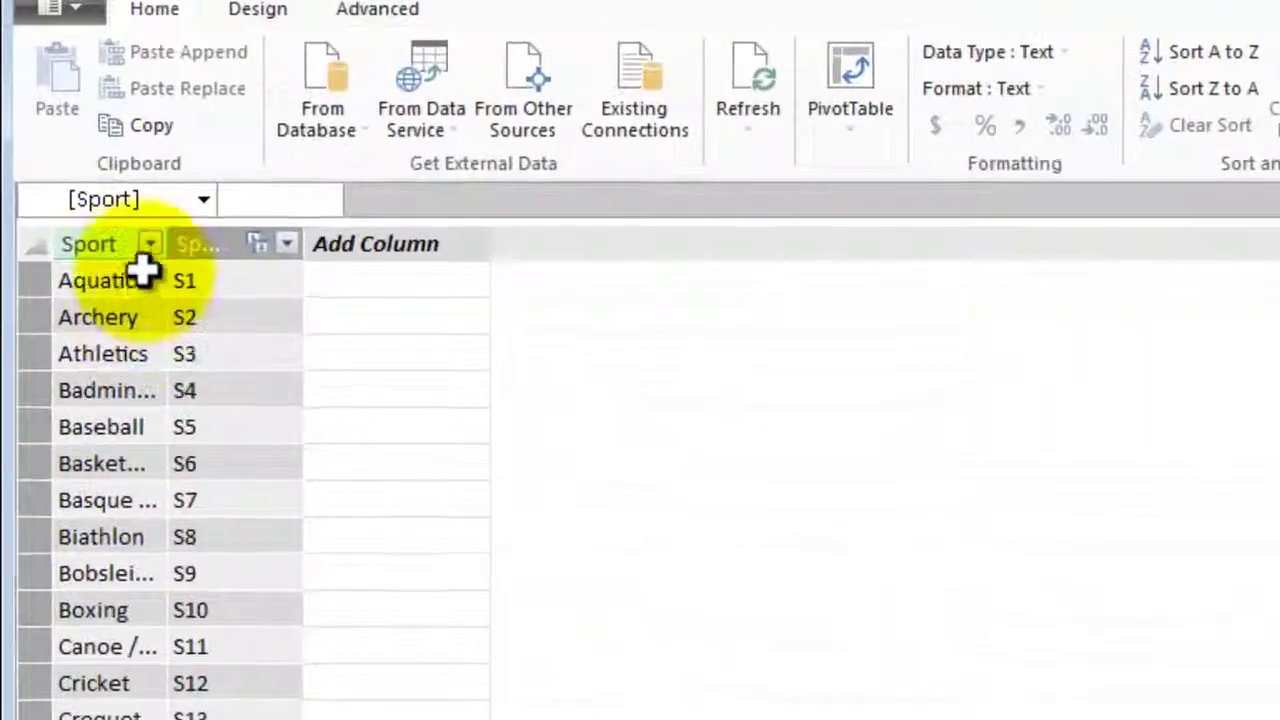
Sort the Sports table by the Sport column from Z to A and apply the data model changes to Power View.
left_click(149, 246)
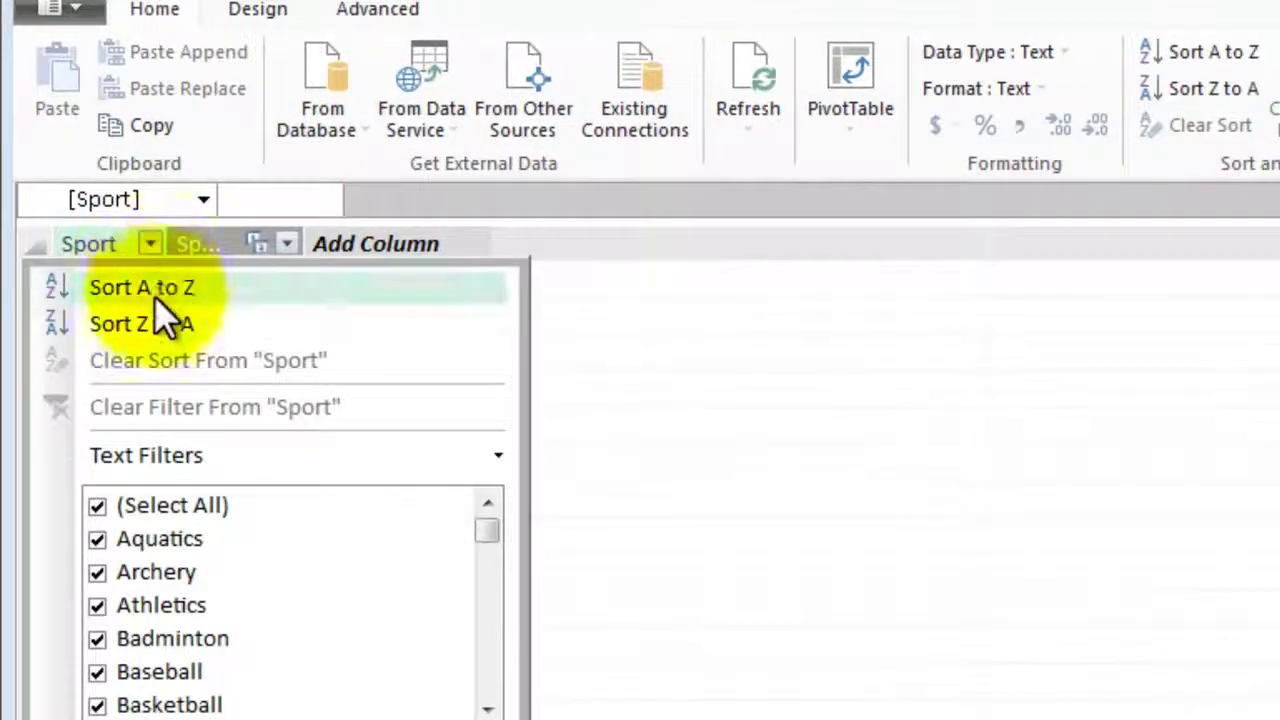
left_click(147, 326)
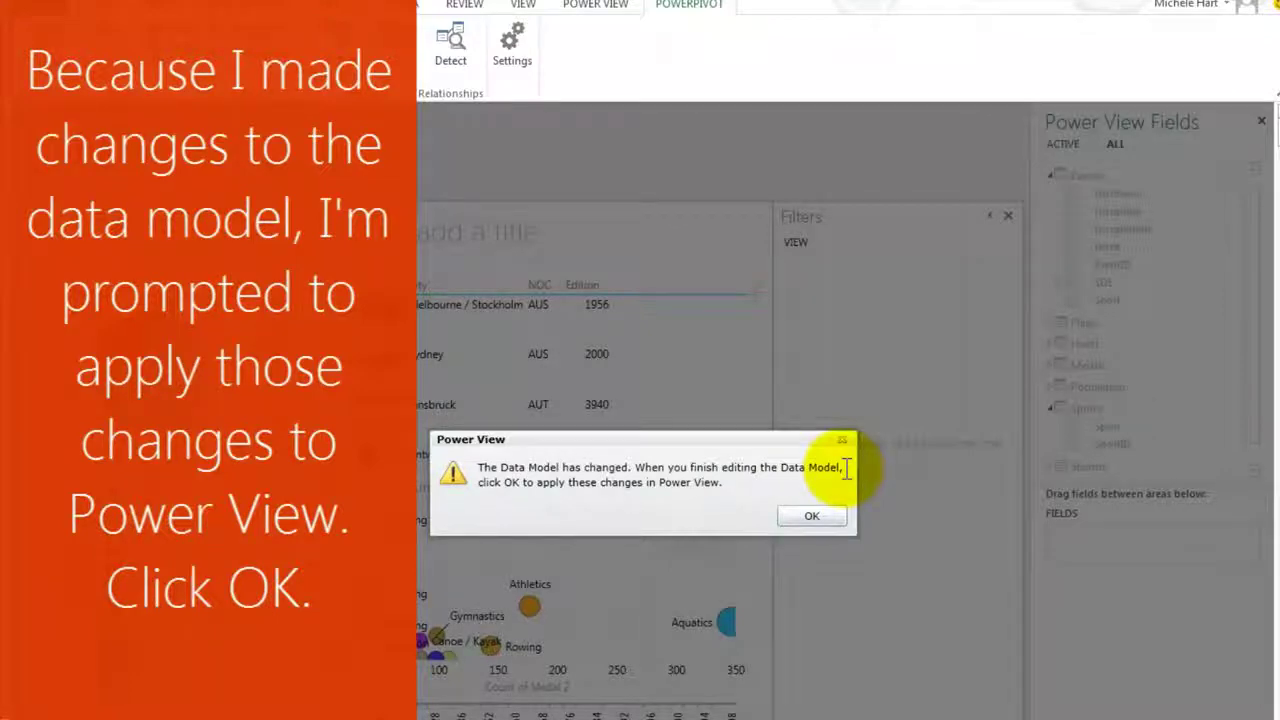
left_click(809, 515)
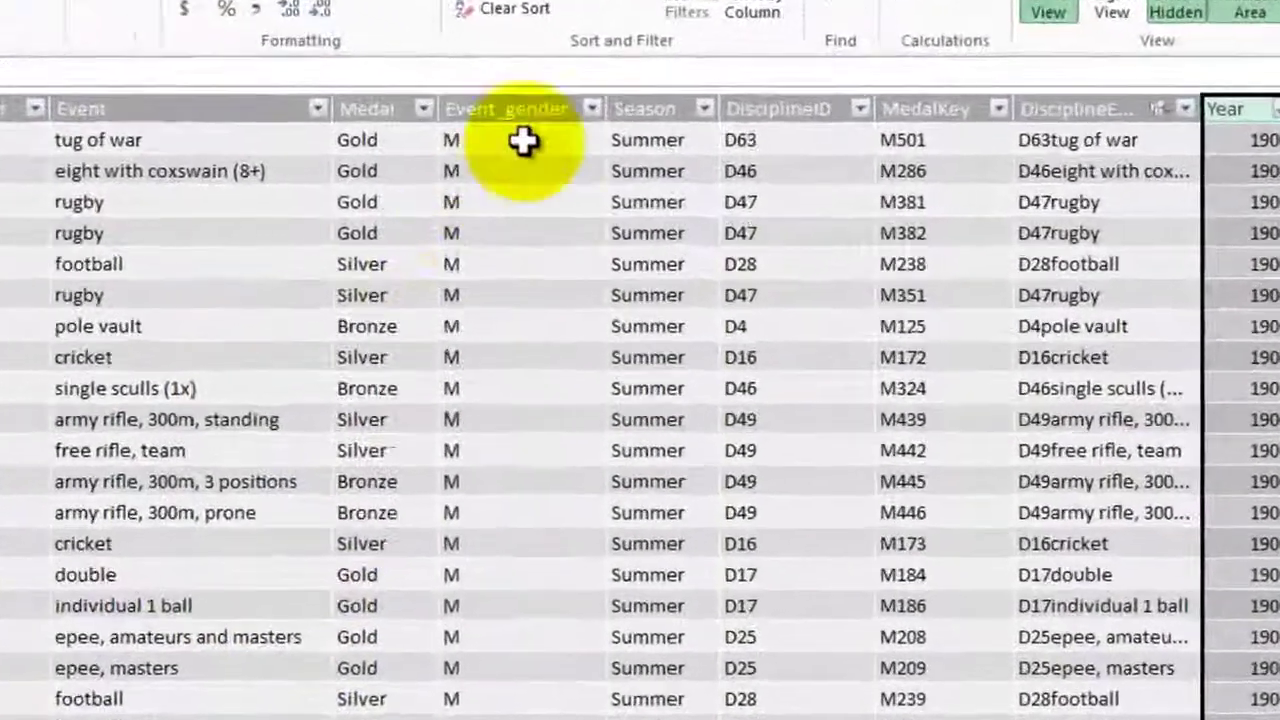
Hide the Event_gender column of the Medals table from client tools.
right_click(520, 108)
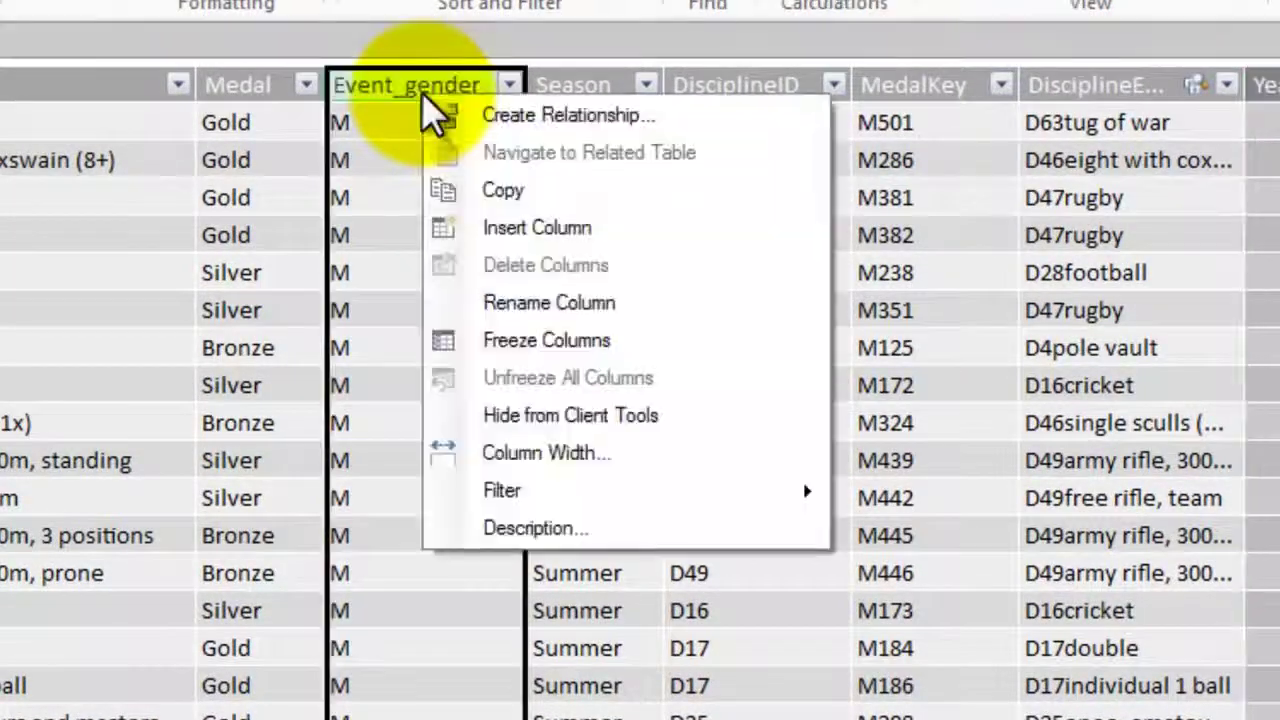
left_click(540, 415)
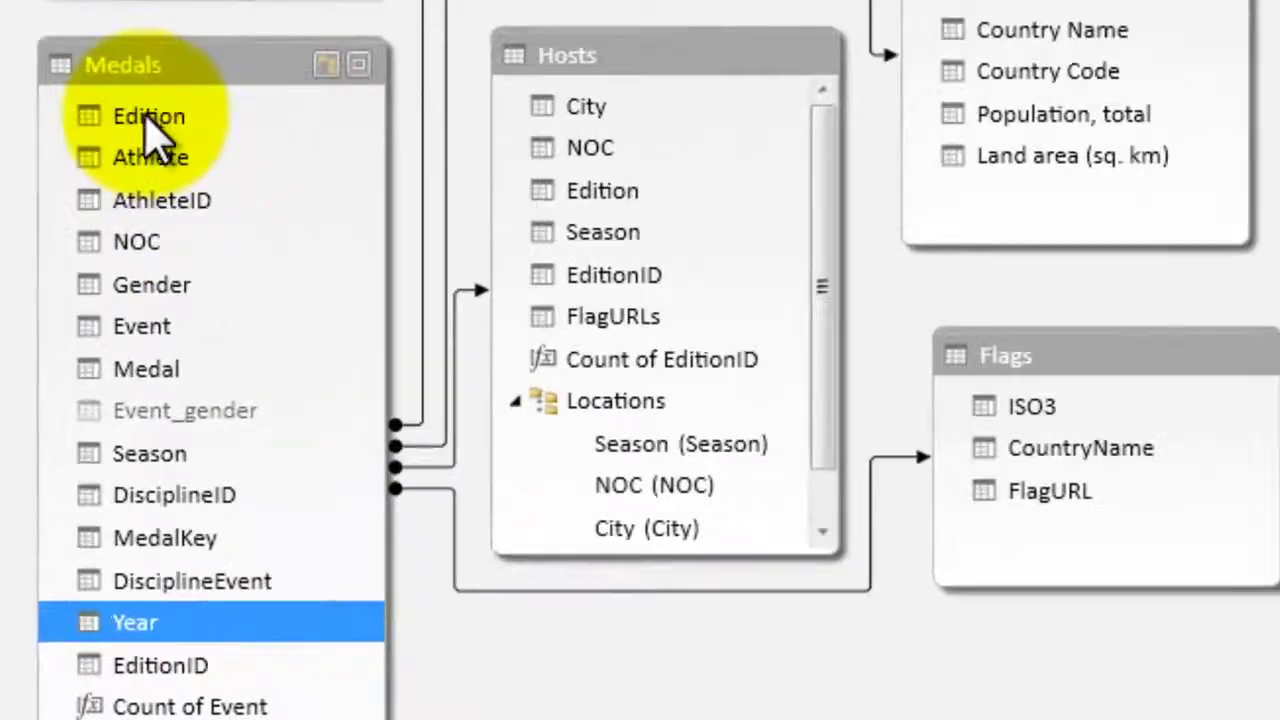
Hide the Edition and AthleteID fields of the Medals table together from client tools in the diagram.
left_click(146, 118)
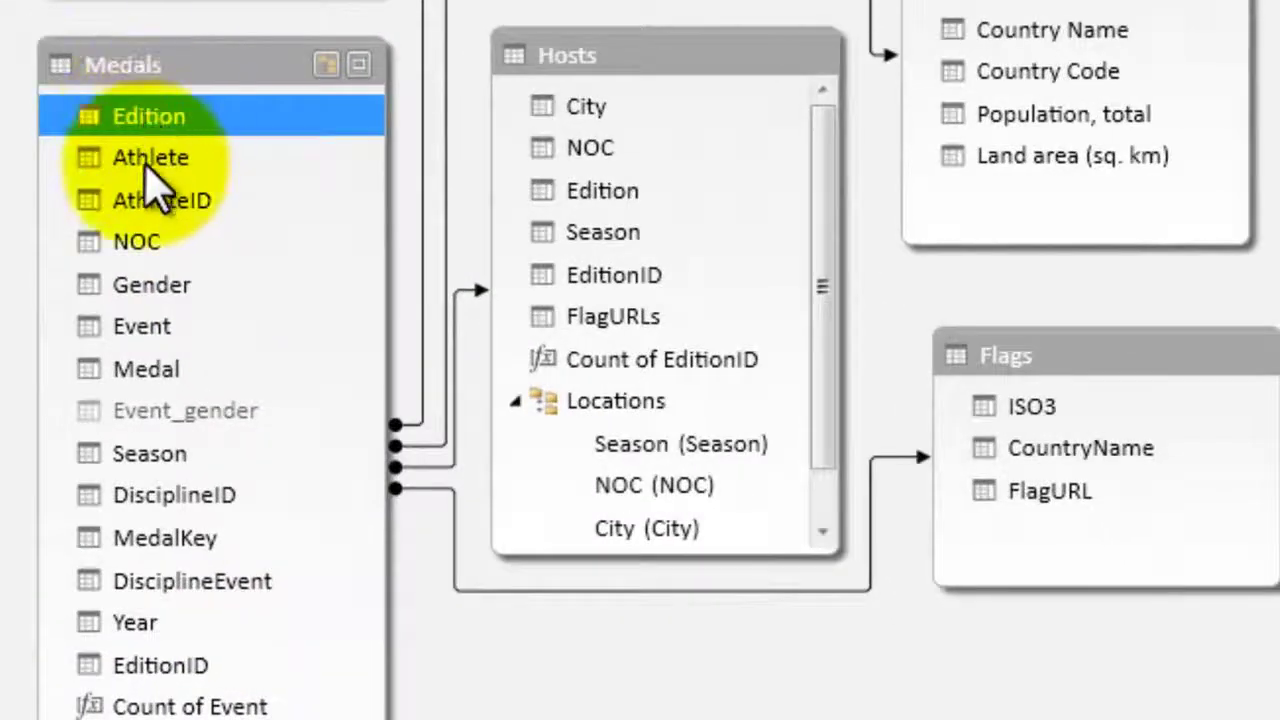
left_click(148, 202, "ctrl")
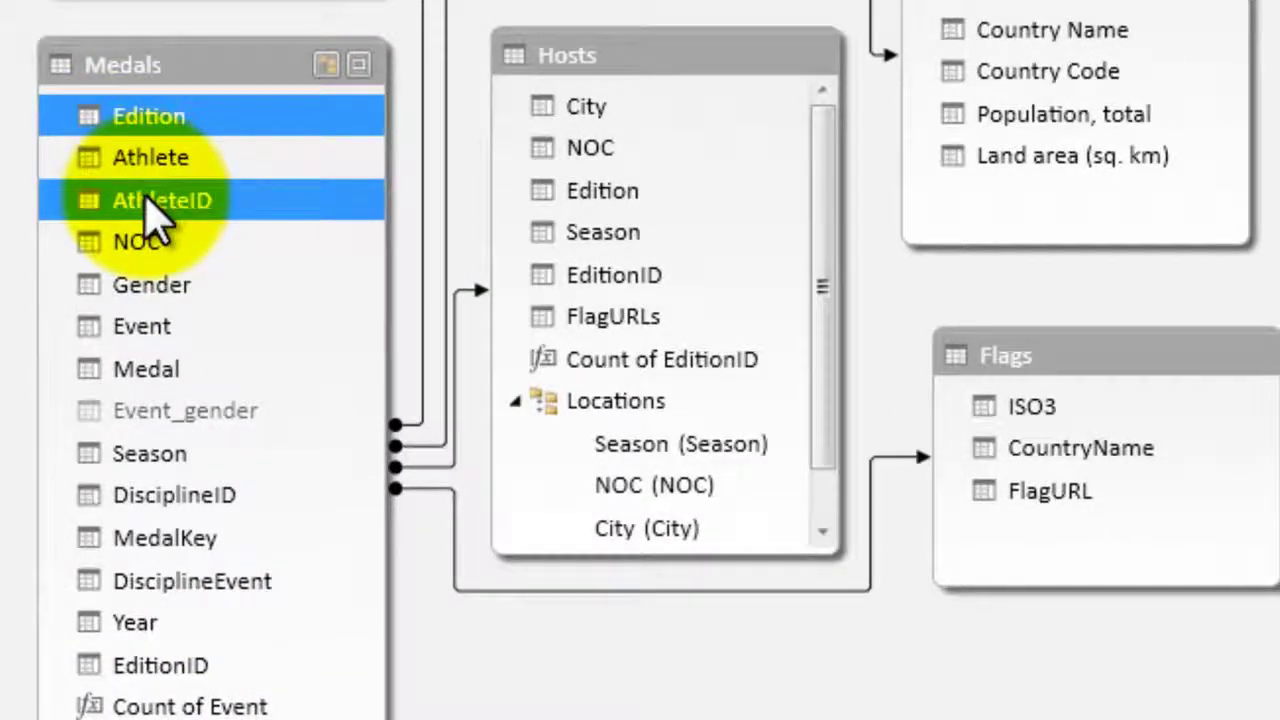
right_click(150, 204)
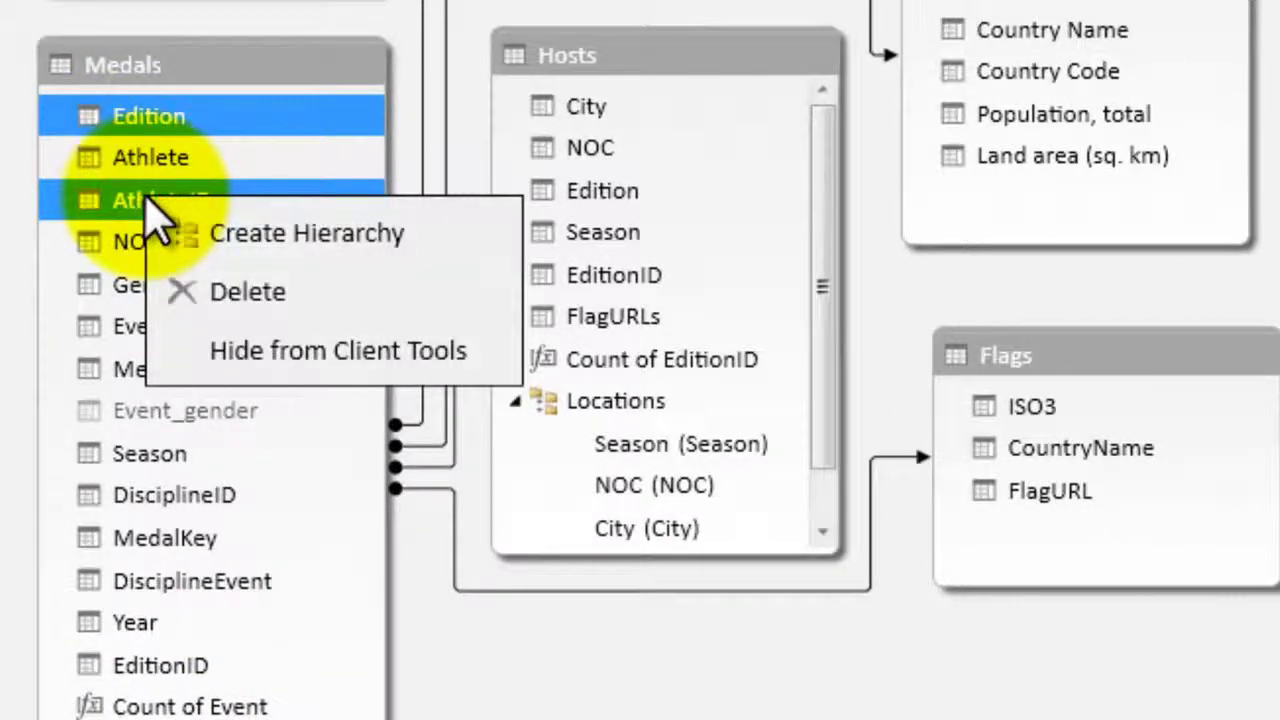
left_click(310, 350)
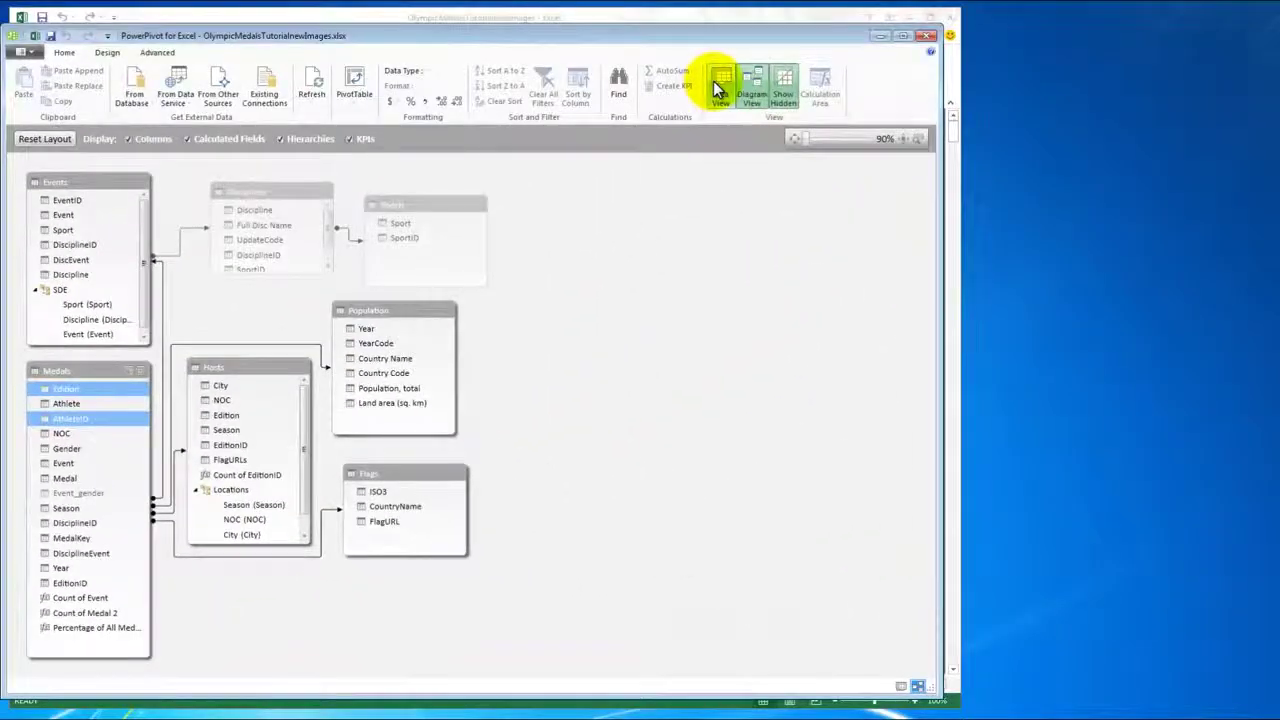
Switch to data view and examine the formulas of the calculated Year and EditionID columns in the Medals table.
left_click(713, 81)
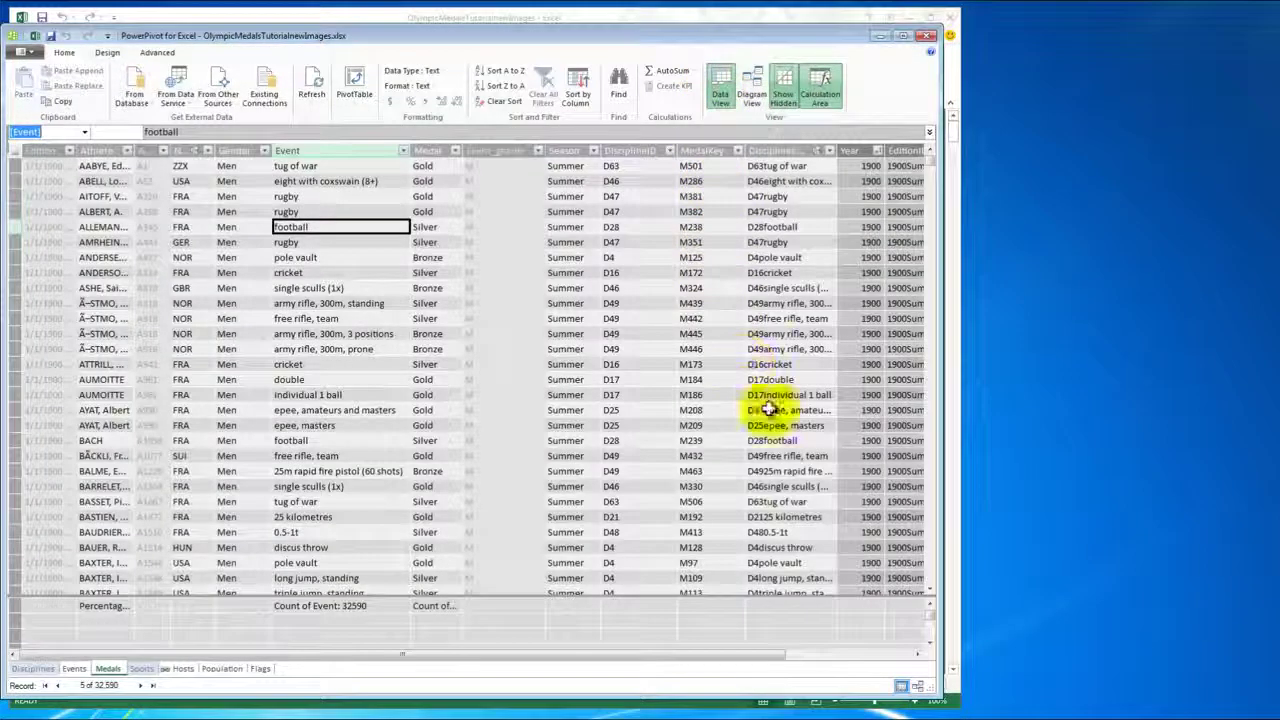
left_click_drag(750, 652, 872, 655)
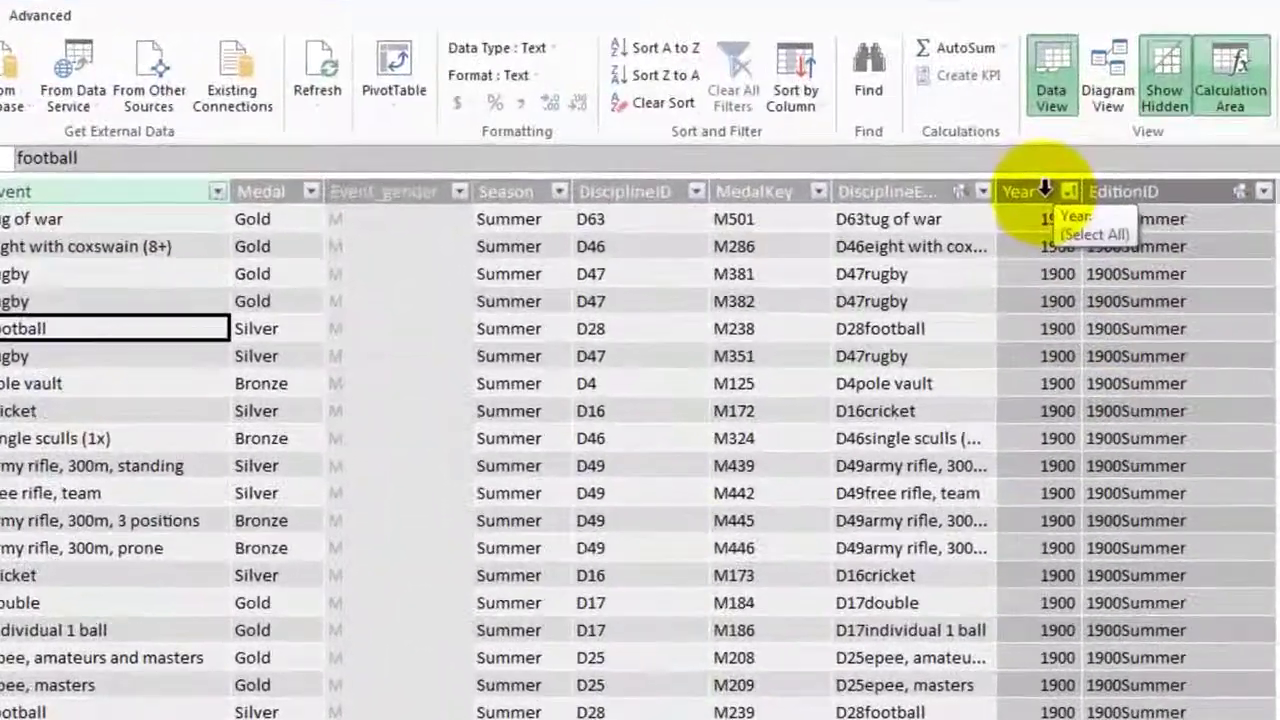
left_click(874, 171)
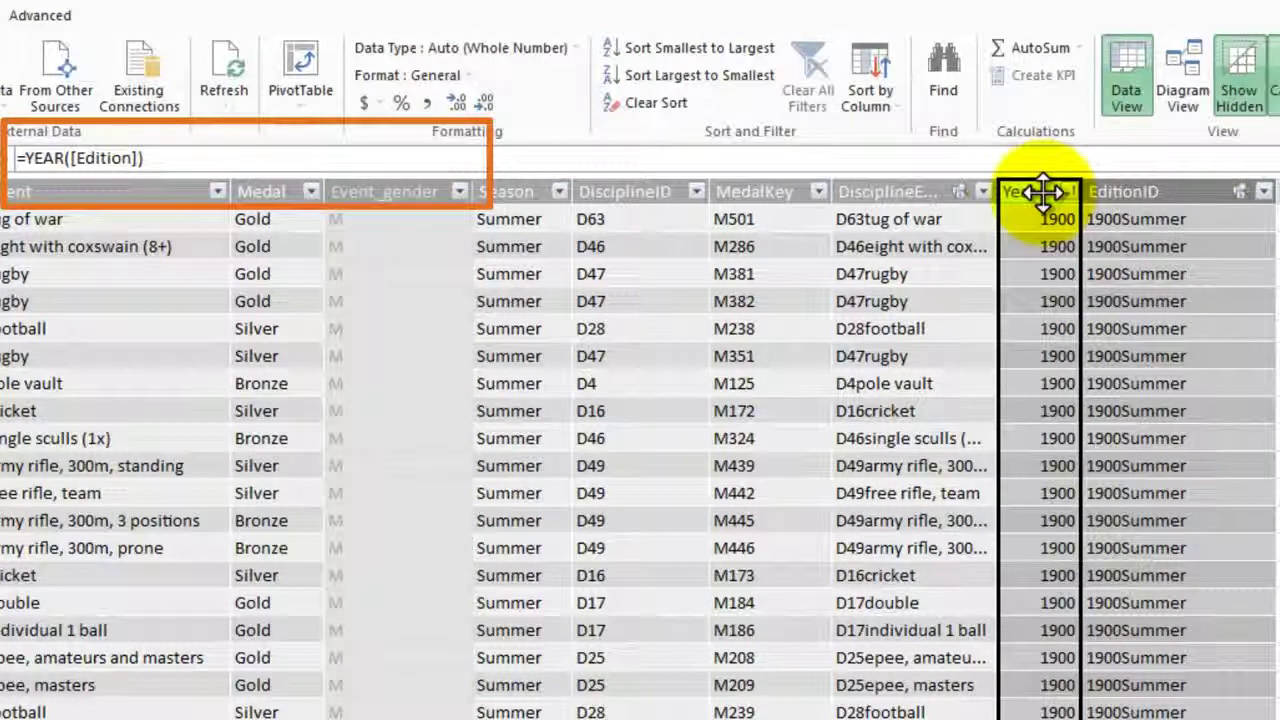
left_click(1131, 191)
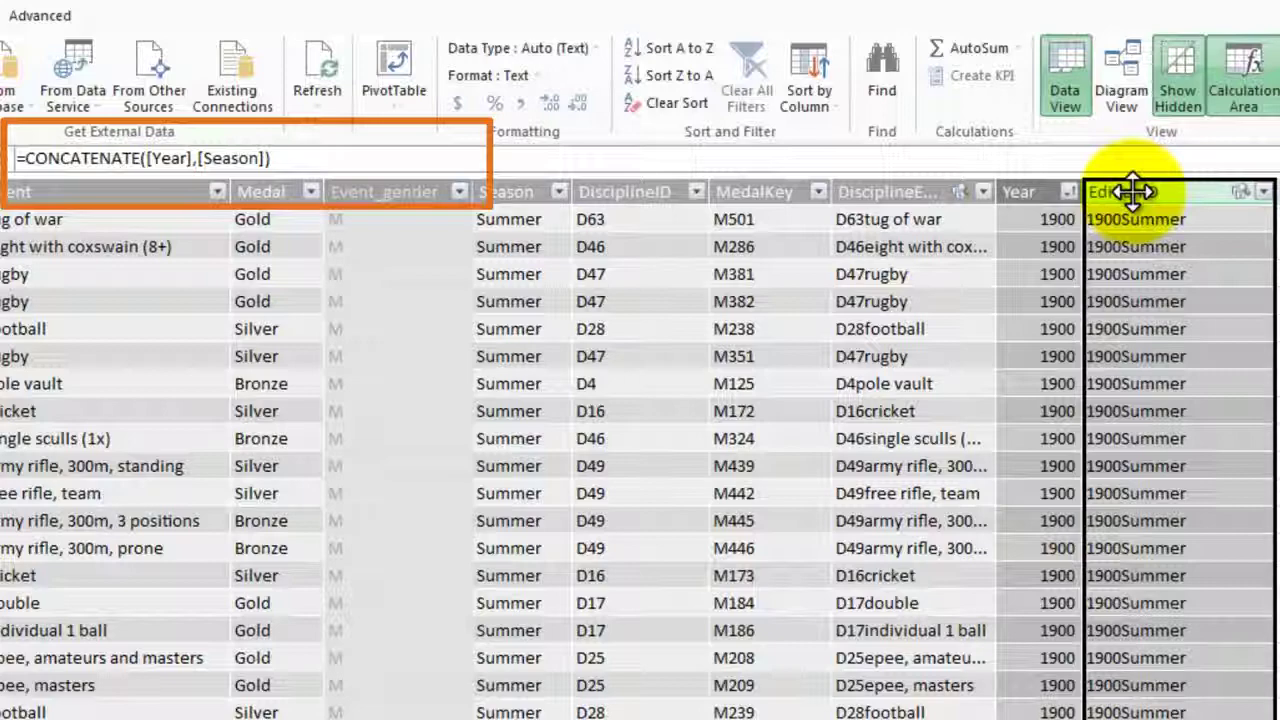
Try deleting the calculated Year column from the Medals table, and undo the deletion.
left_click(1062, 191)
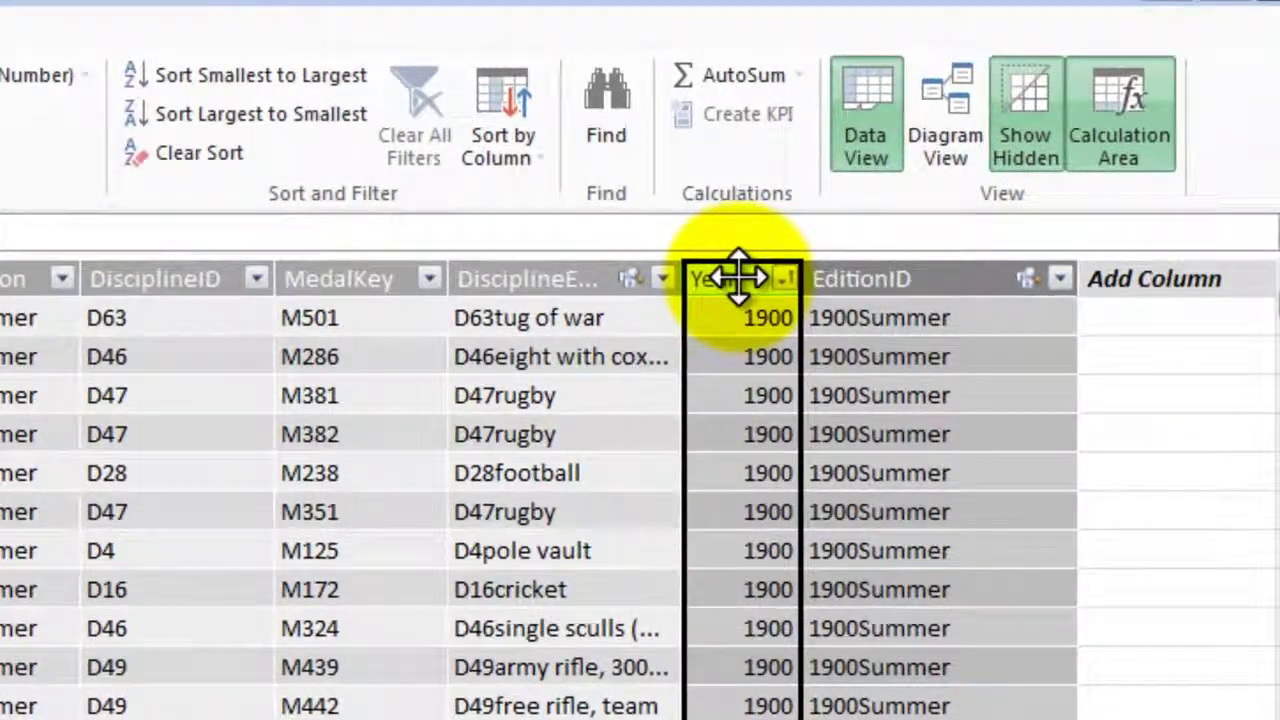
right_click(740, 280)
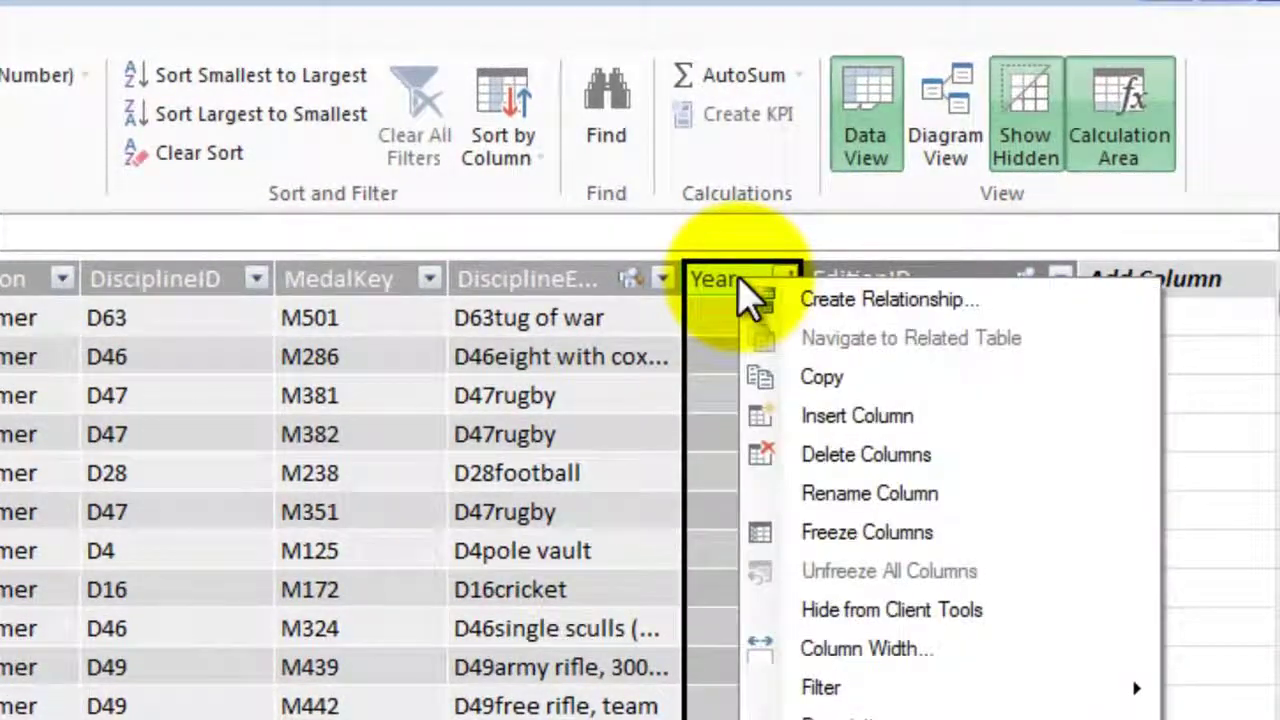
left_click(812, 458)
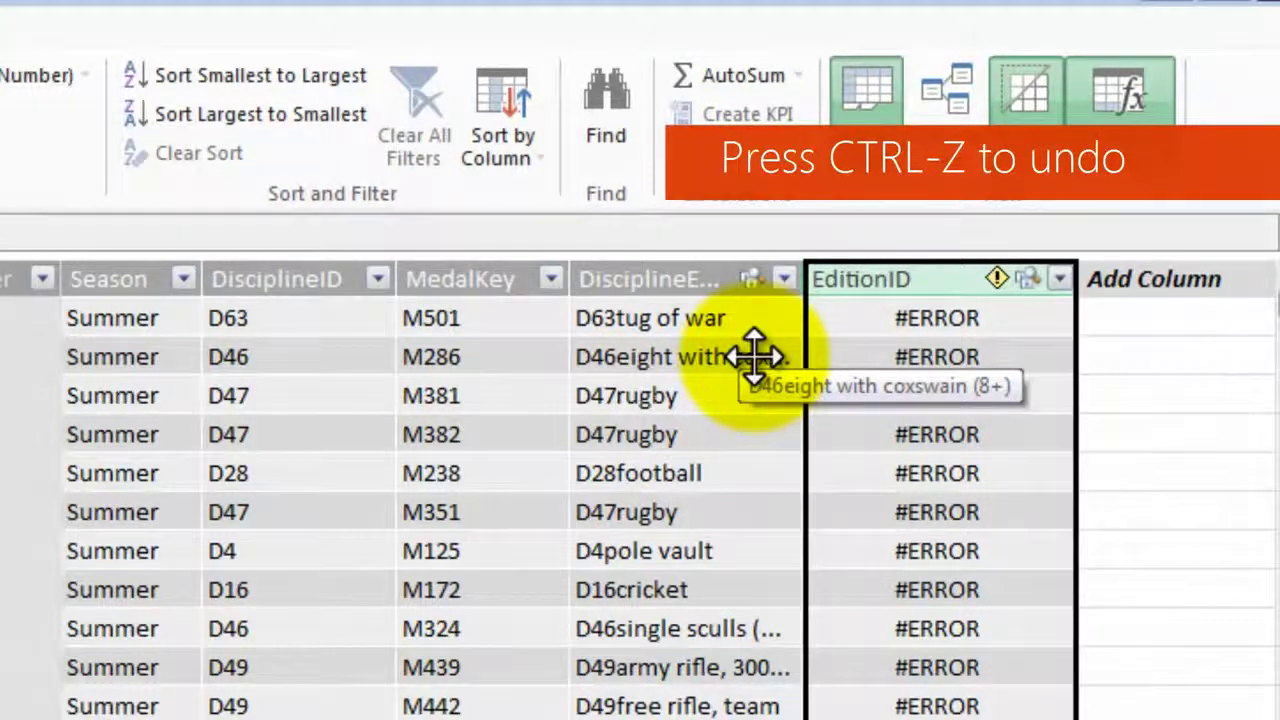
key("ctrl+z")
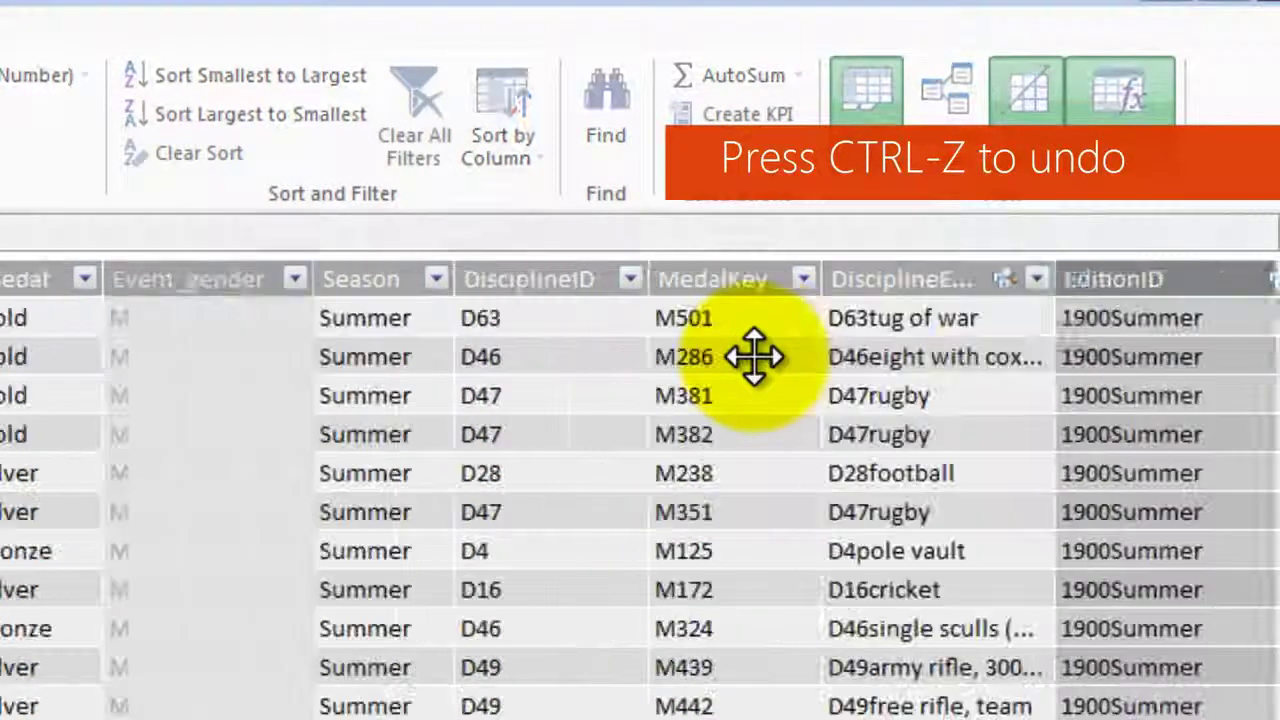
Hide the Year column of the Medals table from client tools and toggle the display of hidden objects.
scroll(640, 490, "right", 5)
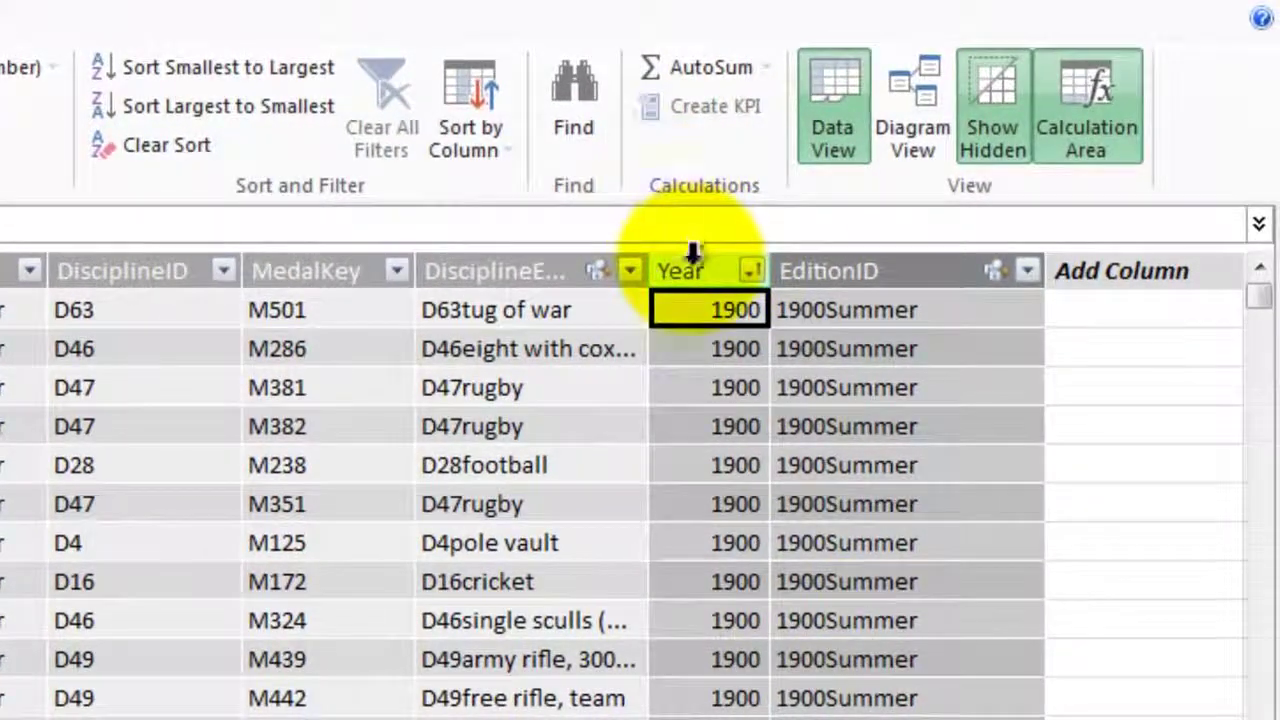
left_click(692, 258)
right_click(692, 268)
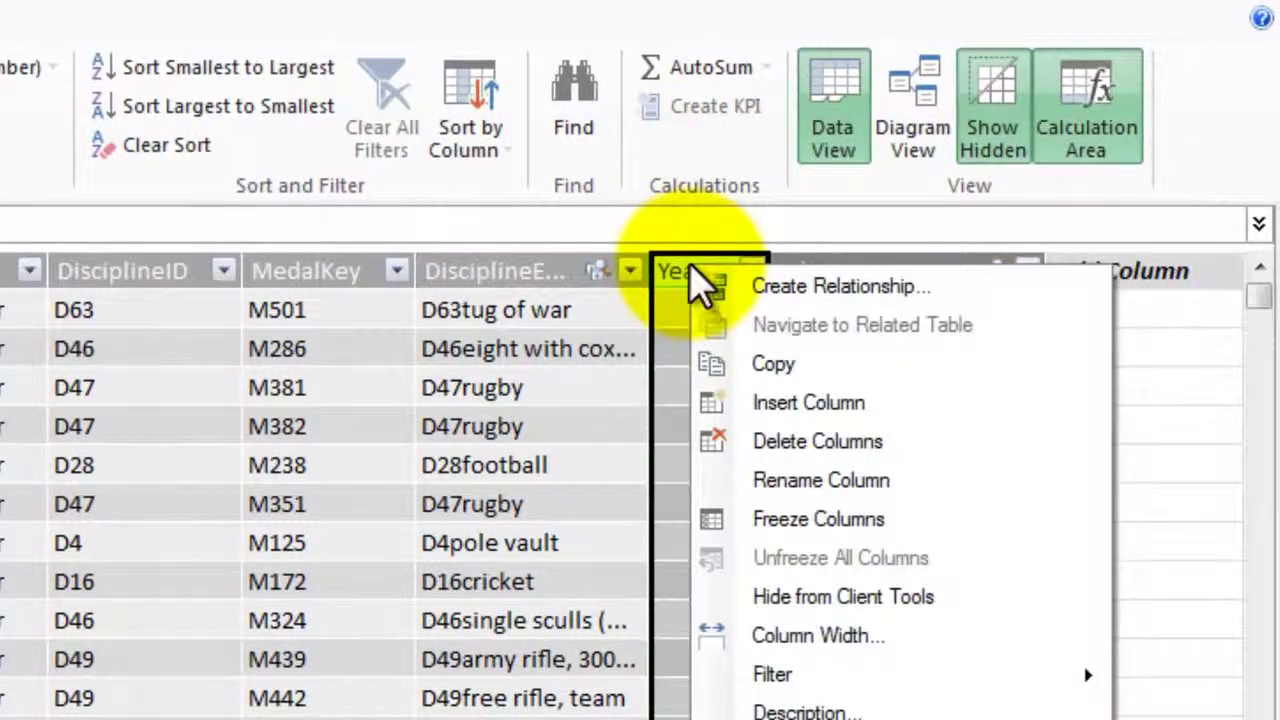
left_click(852, 592)
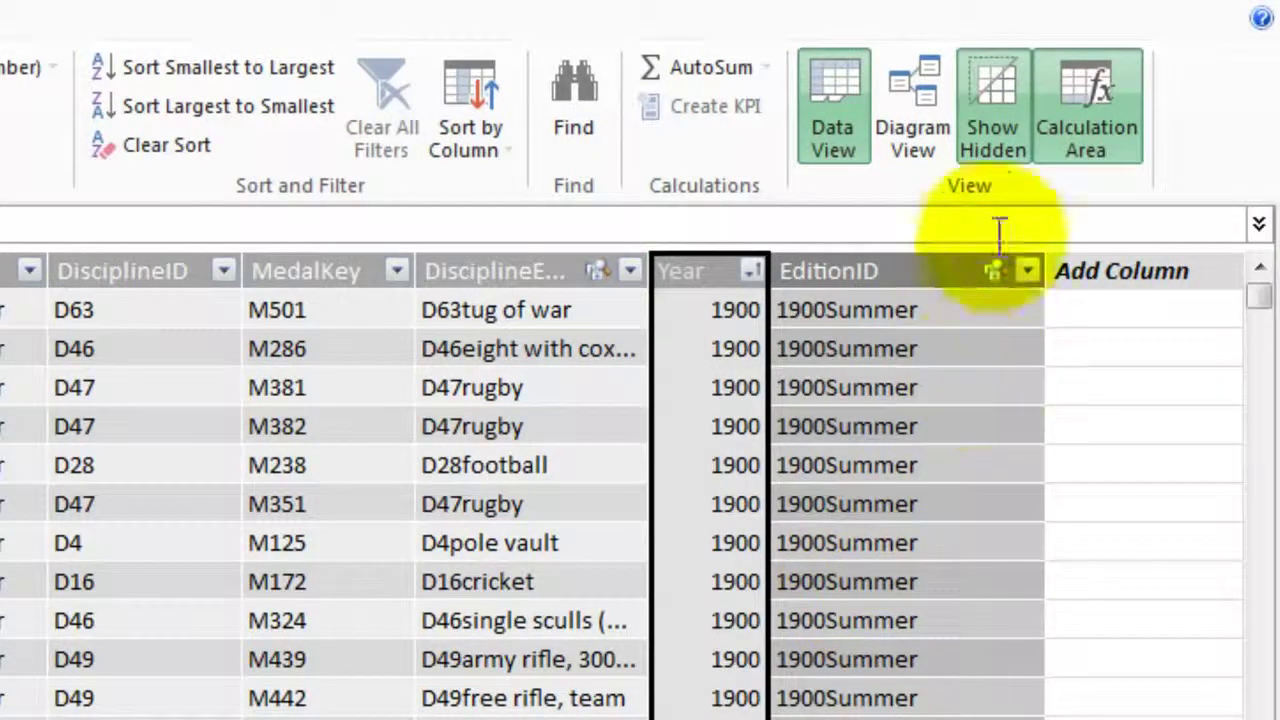
left_click(992, 125)
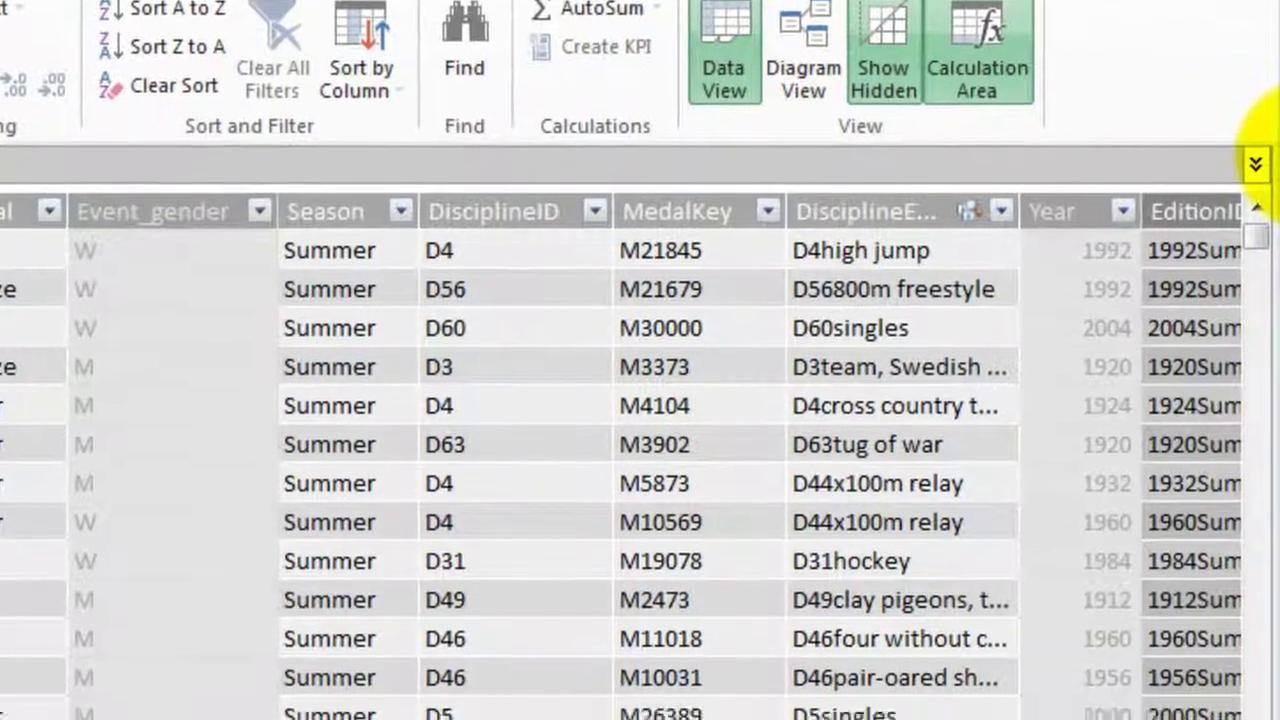
Return to the Power View report with the data model changes applied, and expand the Medals table's fields.
left_click(1257, 63)
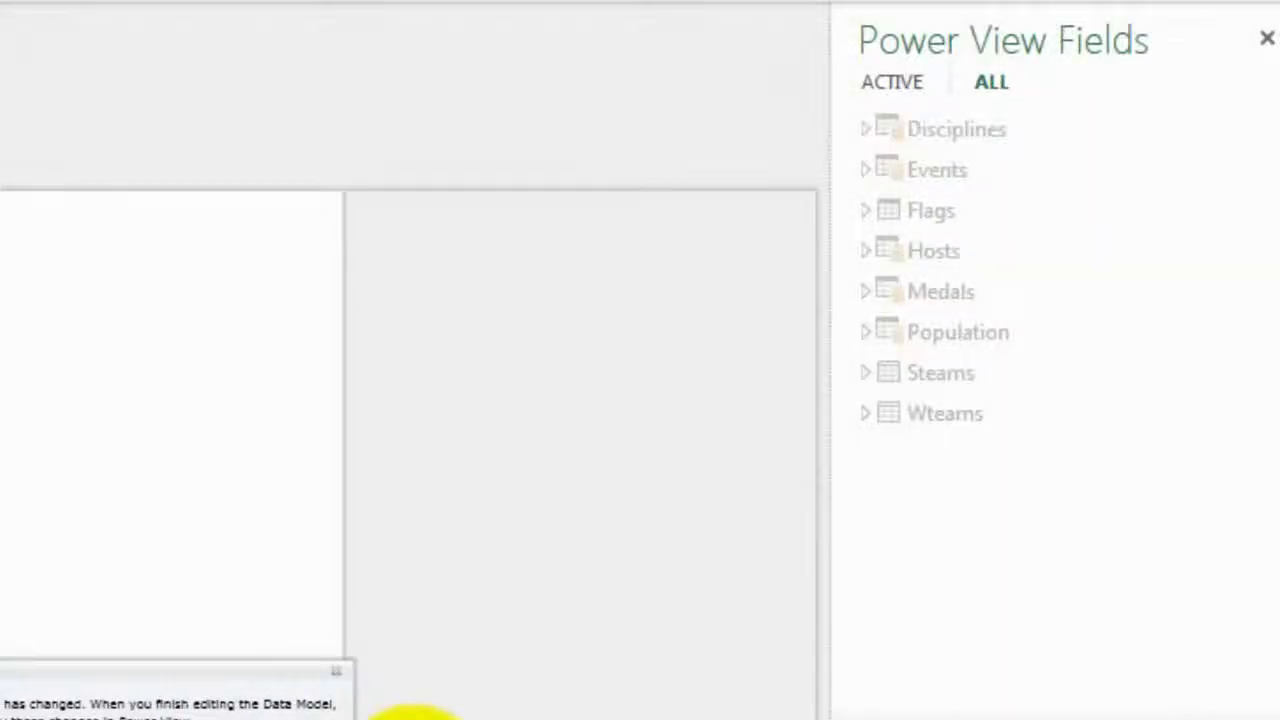
left_click(410, 712)
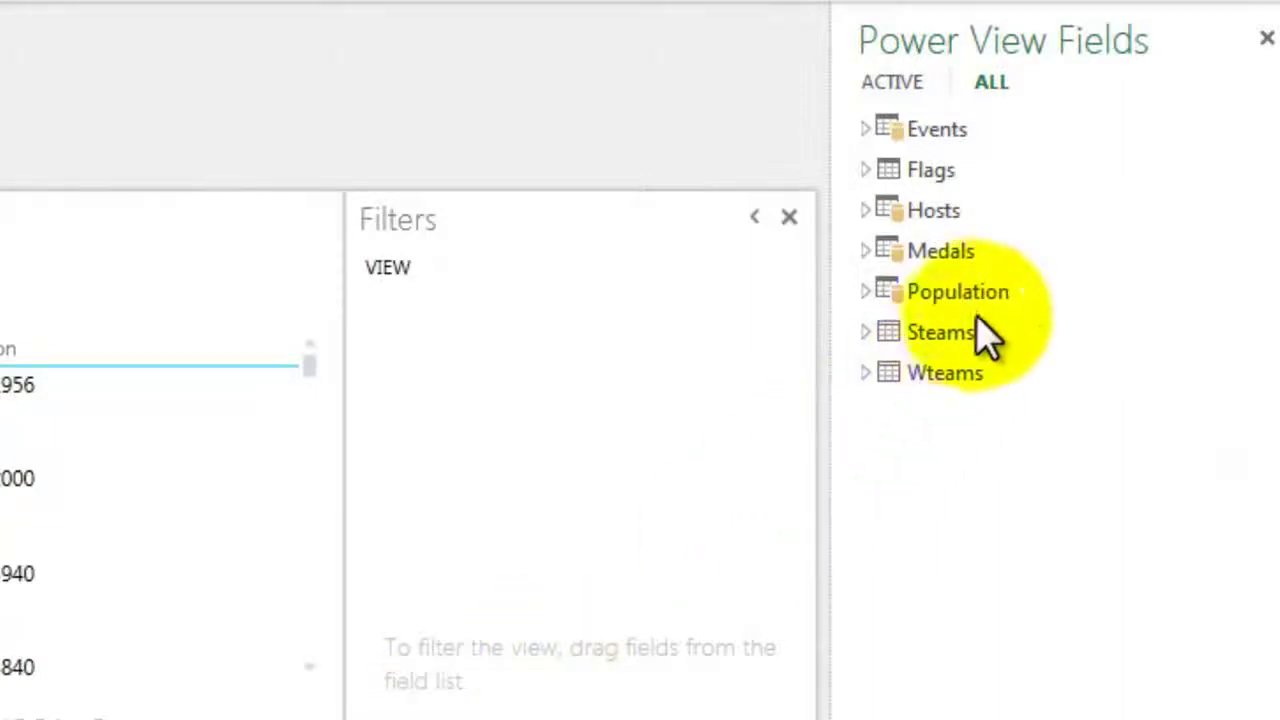
left_click(866, 251)
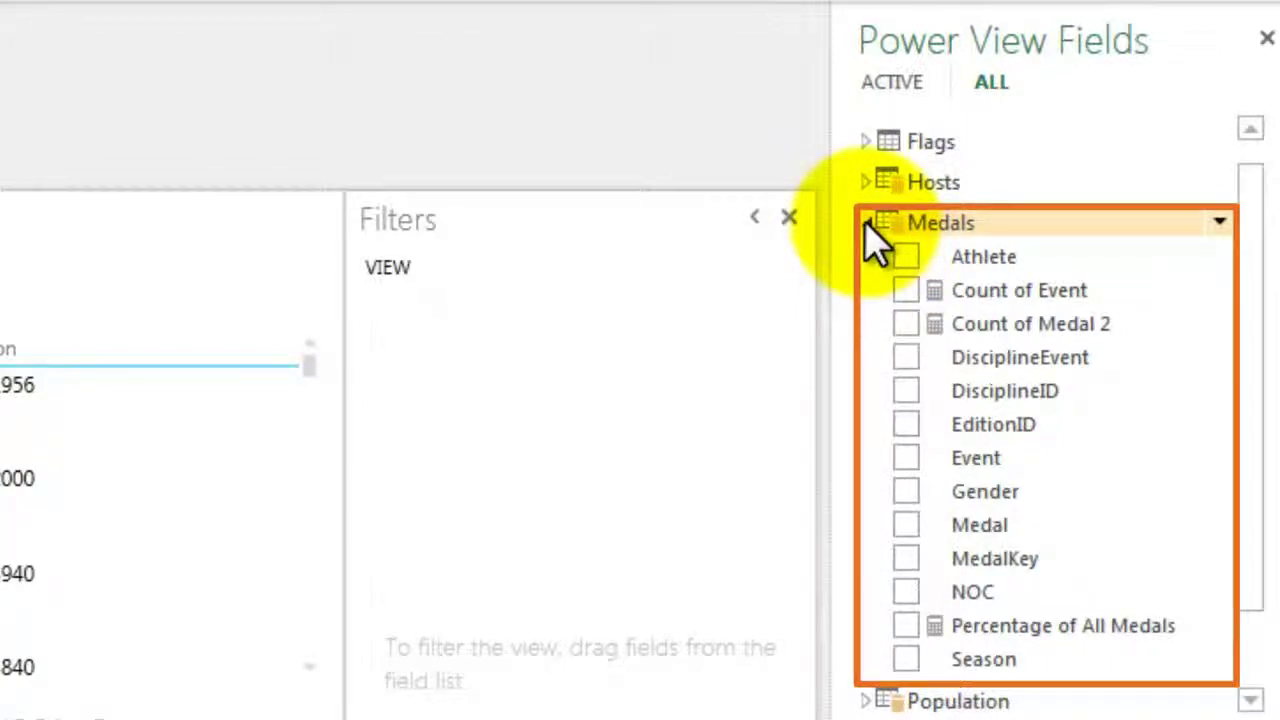
Collapse the Medals table's fields and filter the Contested Events by Gender chart to 1900 using the Year slicer.
left_click(866, 224)
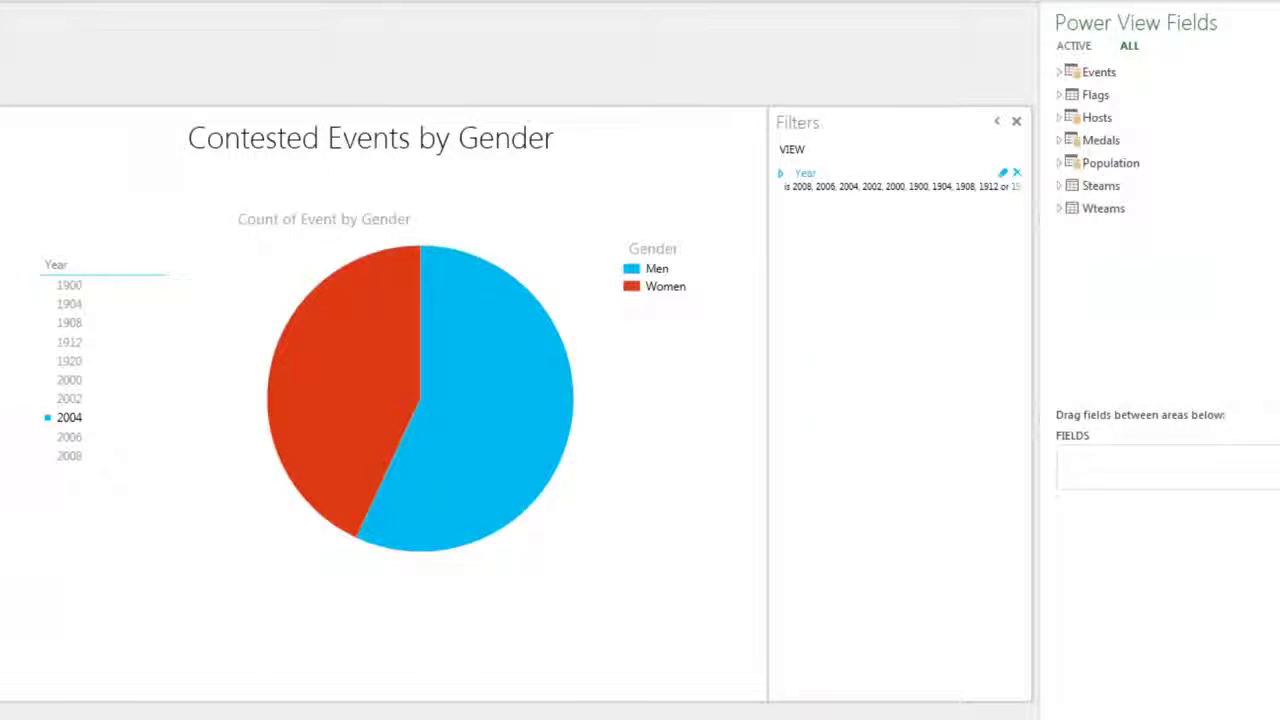
left_click(90, 268)
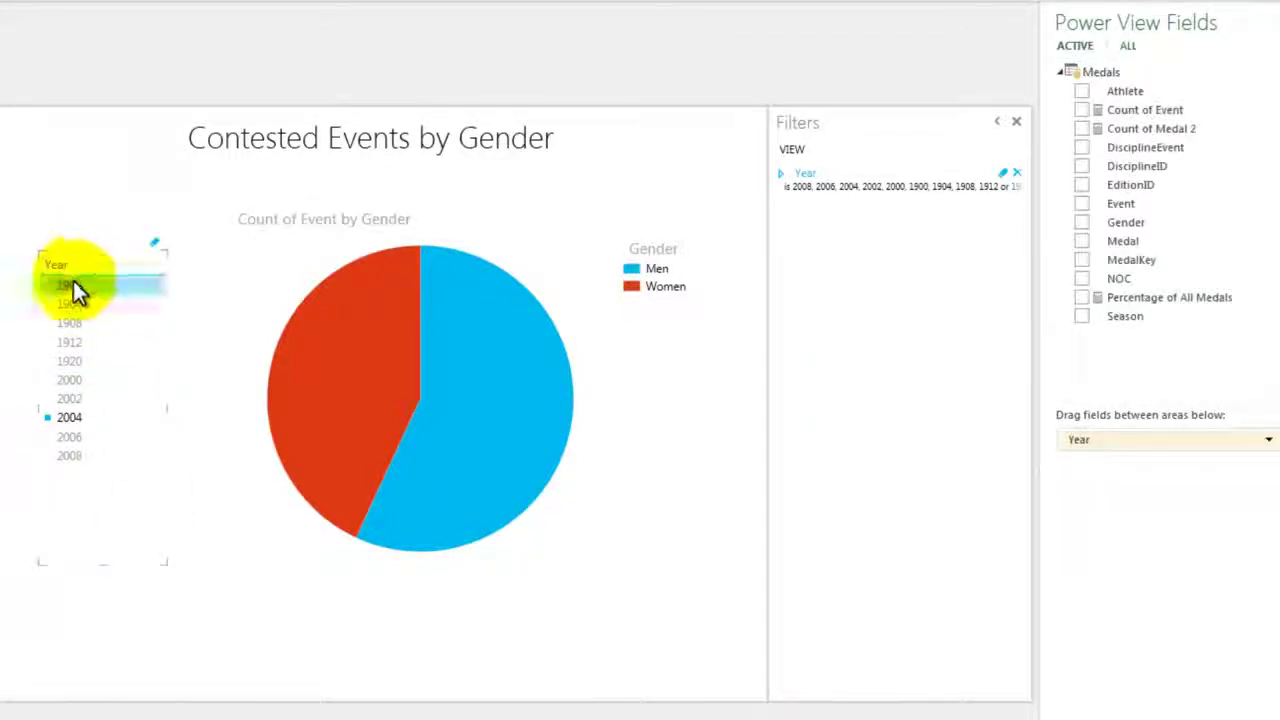
left_click(76, 288)
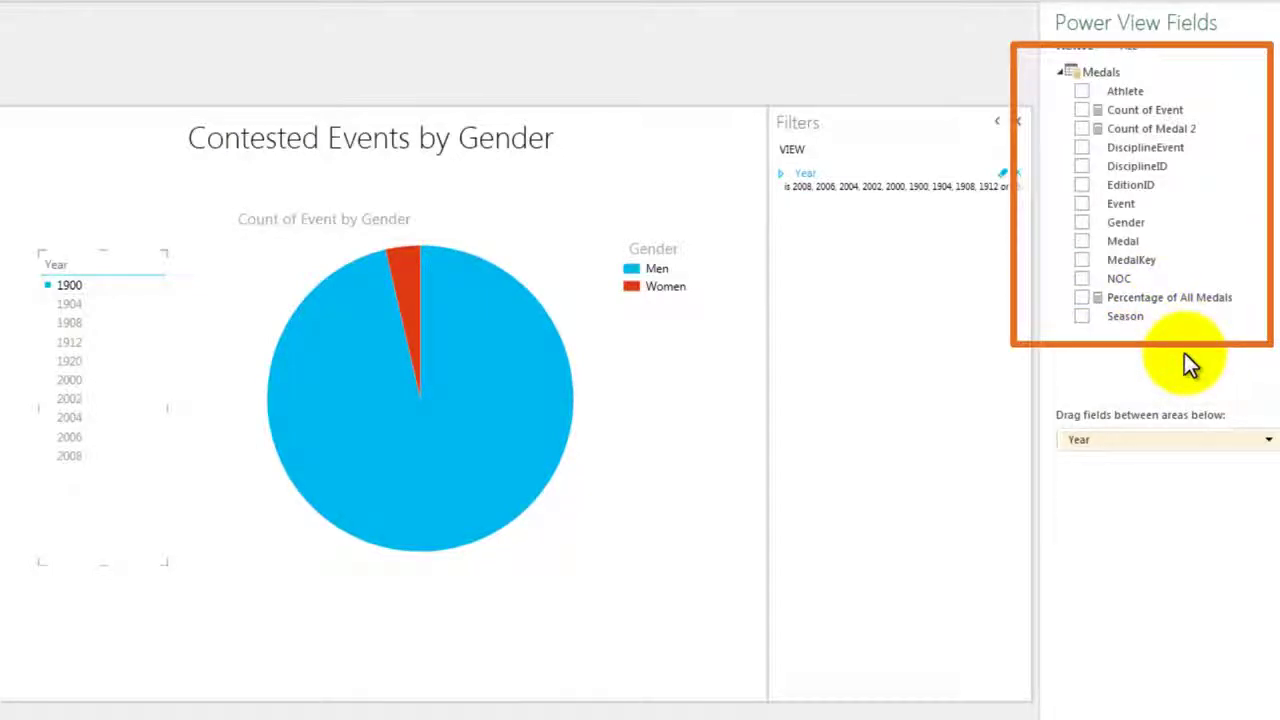
Add 1924 to the view's Year filter and set the Year slicer to 2004, finally to 2008.
left_click(781, 173)
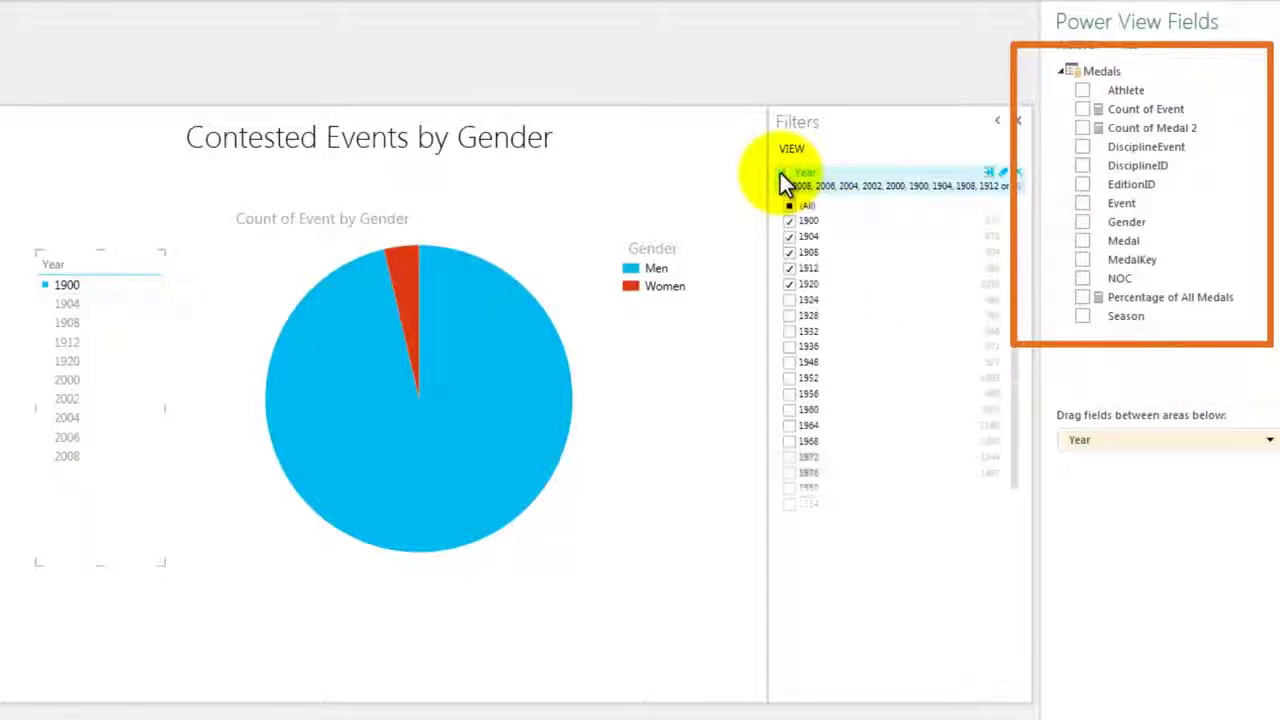
left_click(790, 302)
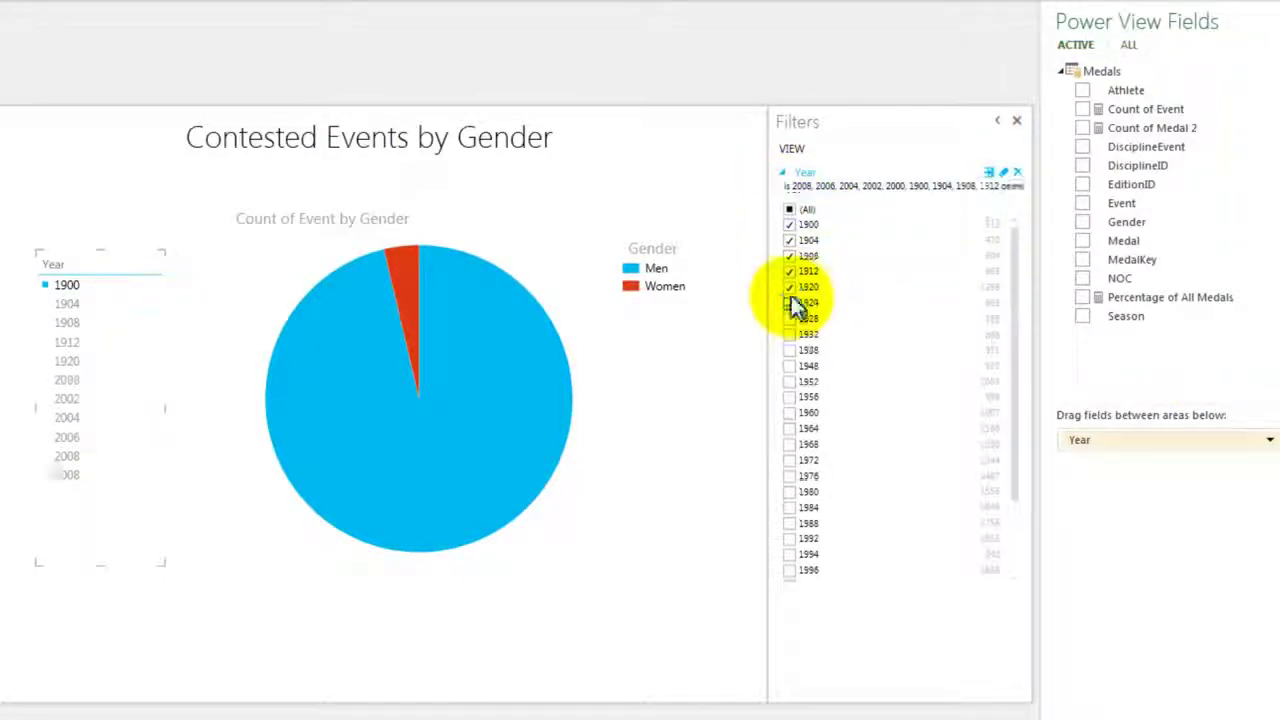
left_click(781, 173)
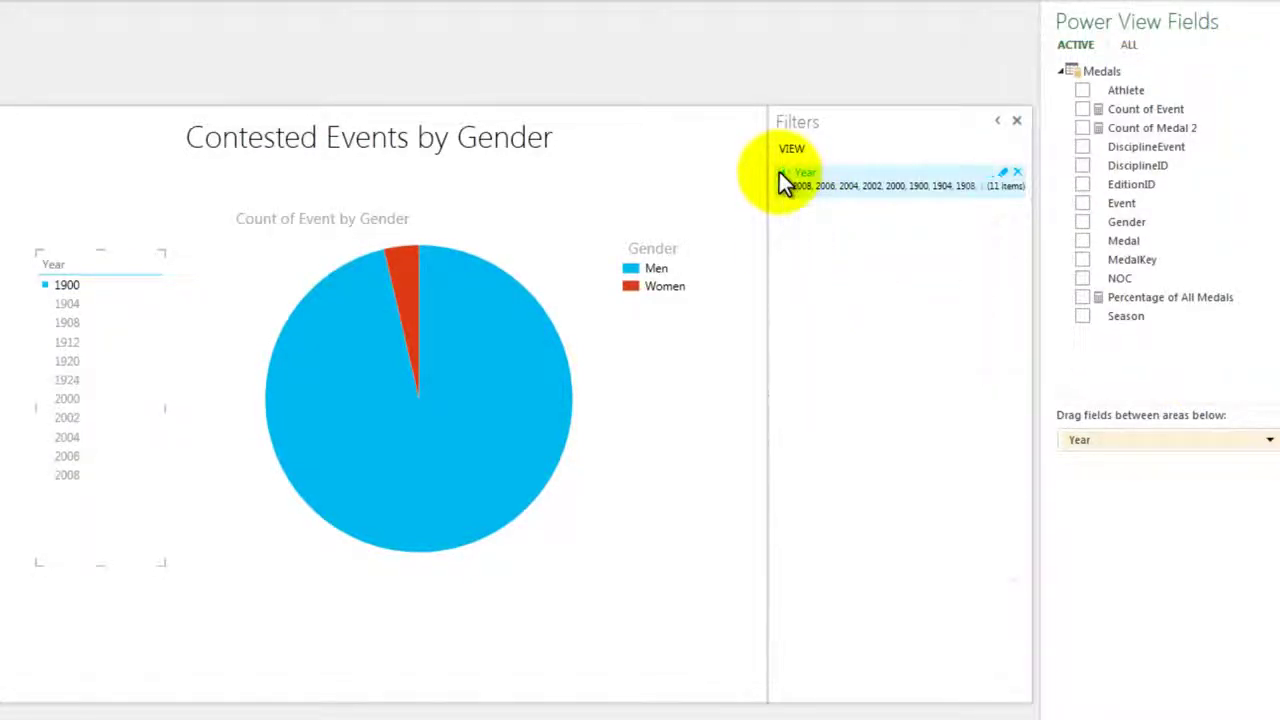
left_click(72, 438)
left_click(74, 471)
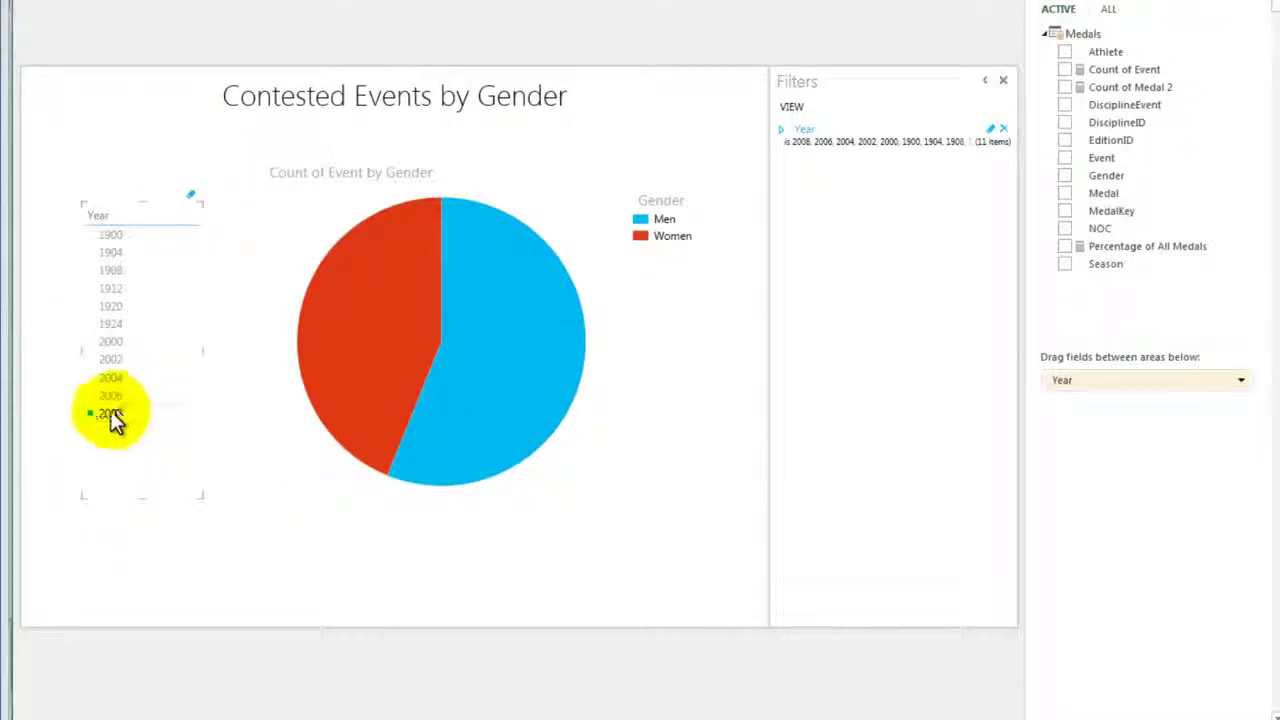
Cut the Year slicer from the report and expand the Medals table in the field list.
right_click(147, 216)
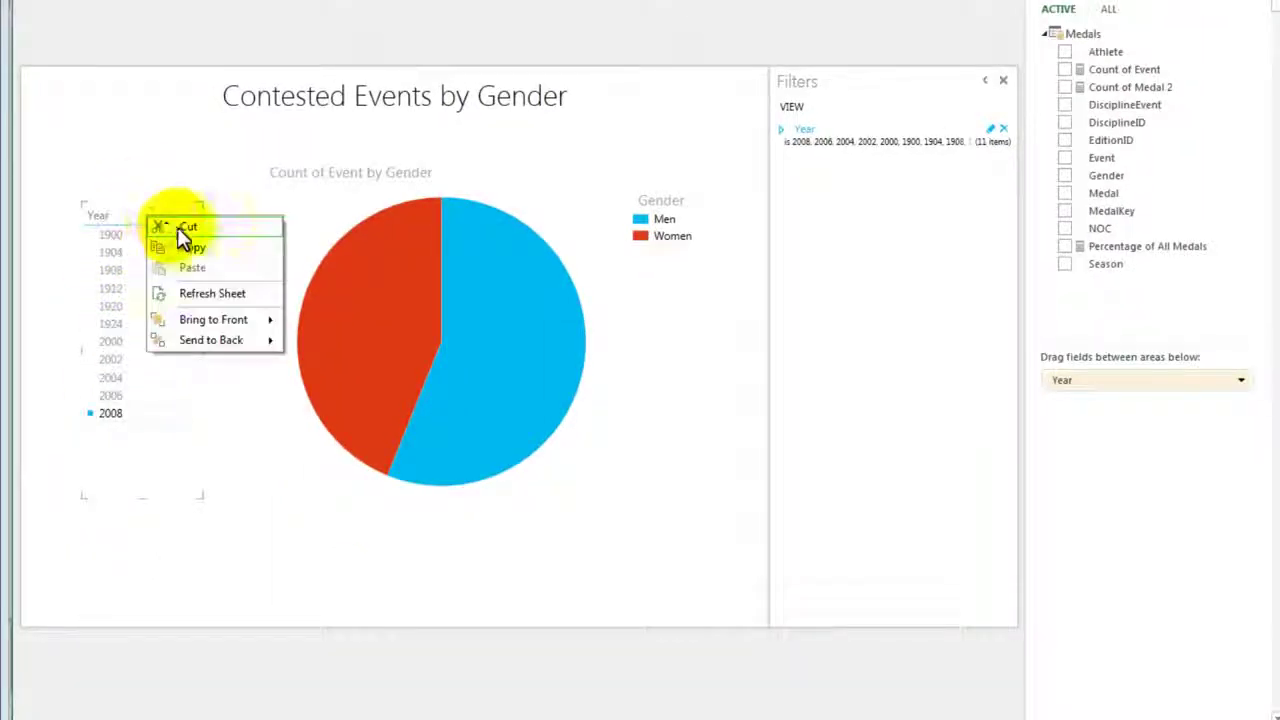
left_click(177, 227)
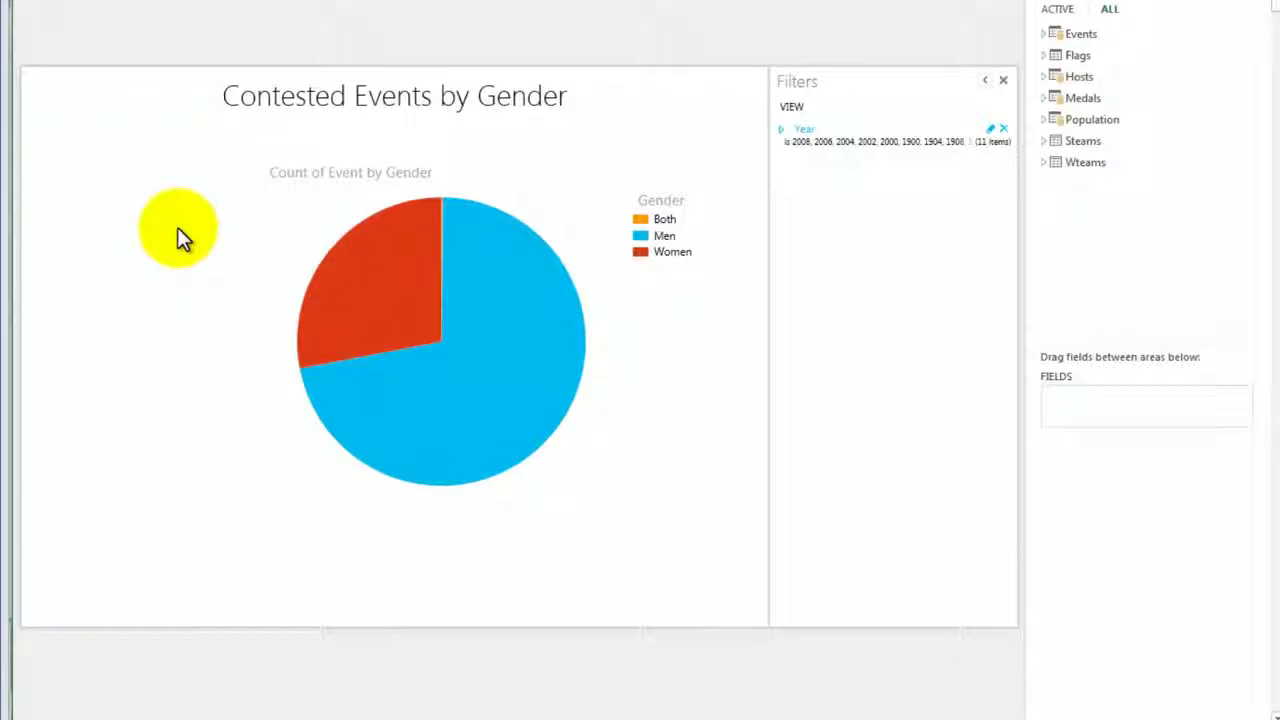
left_click(1044, 98)
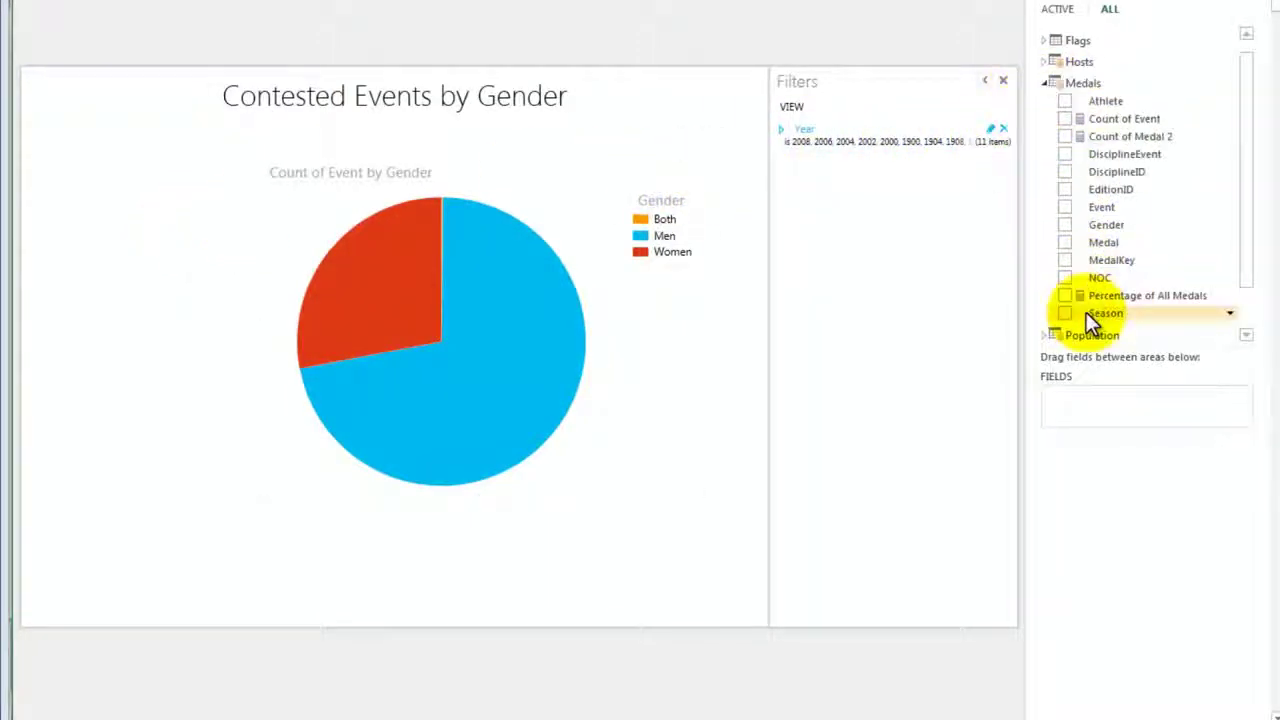